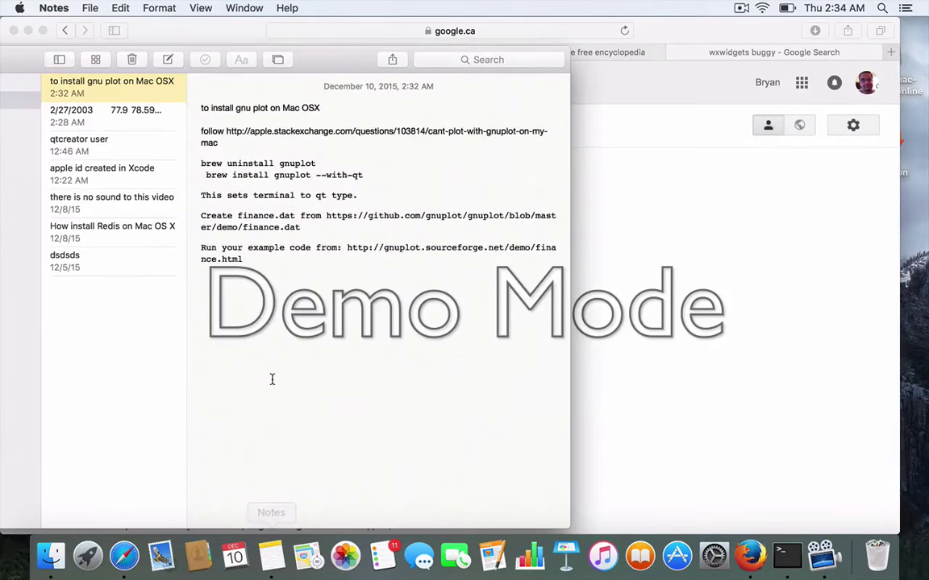
# Step: Highlight the Stack Exchange link and the brew uninstall gnuplot line in the install note
pyautogui.click(272, 337)
pyautogui.moveTo(227, 132); pyautogui.dragTo(451, 143)
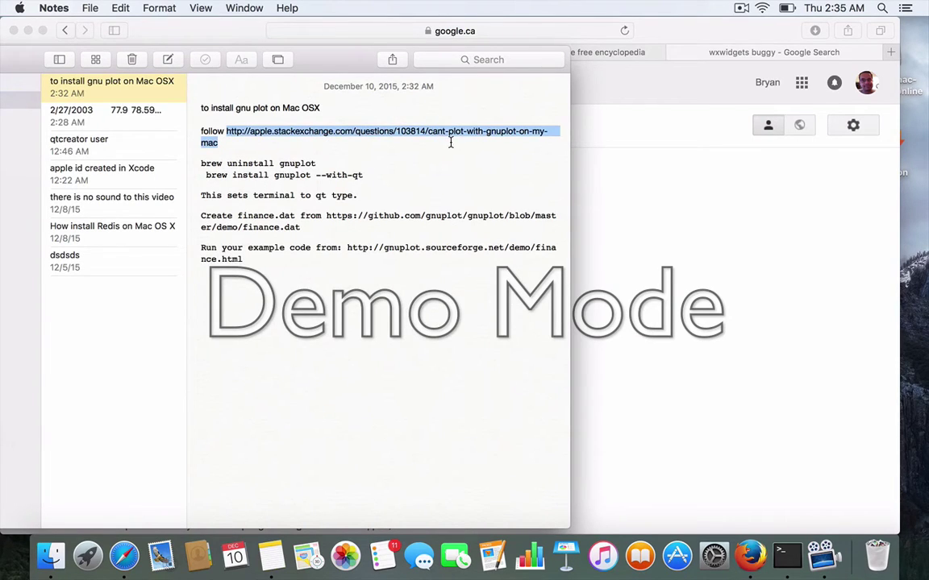
pyautogui.click(326, 163)
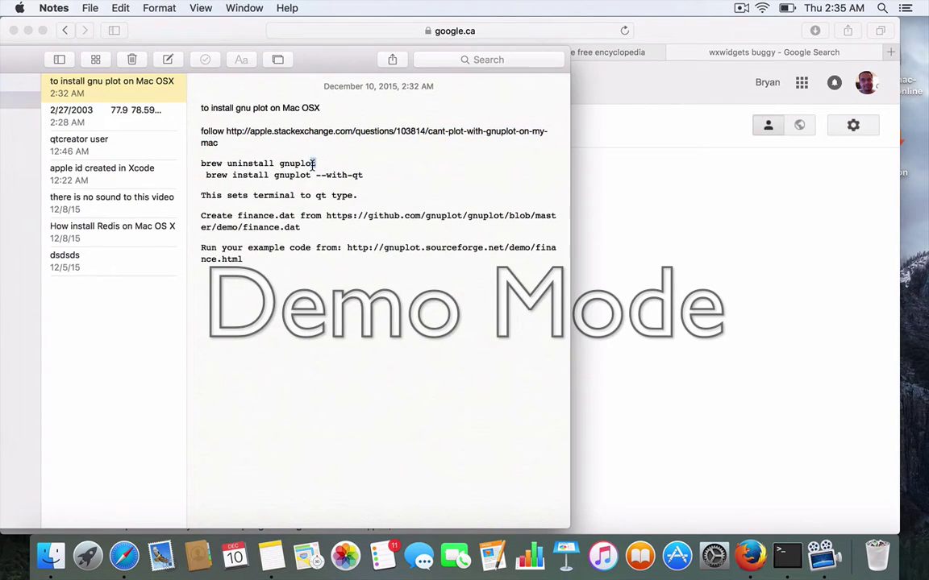
pyautogui.moveTo(314, 163); pyautogui.dragTo(371, 169)
# Step: Review the brew uninstall gnuplot and brew install gnuplot --with-qt command lines
pyautogui.click(203, 162)
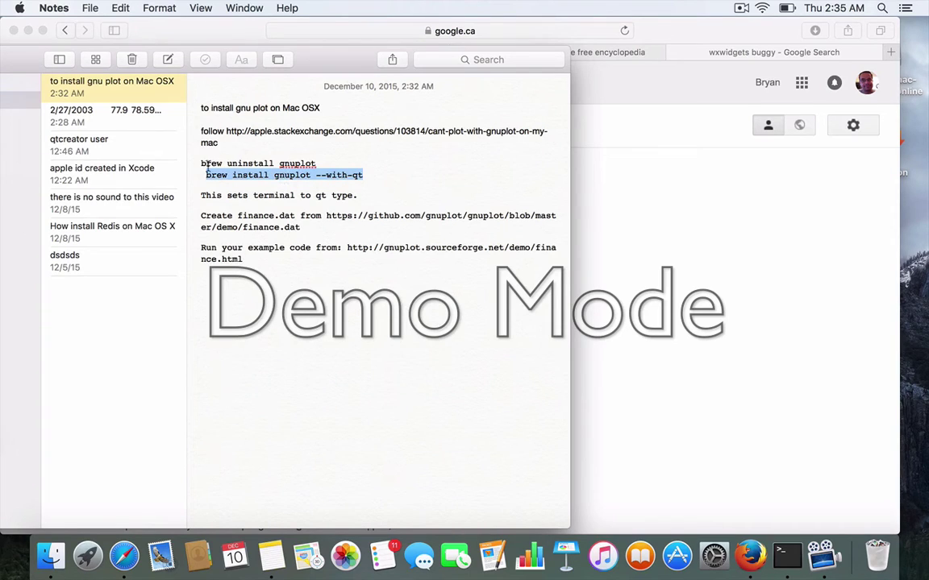
pyautogui.moveTo(199, 163); pyautogui.dragTo(330, 167)
pyautogui.click(316, 162)
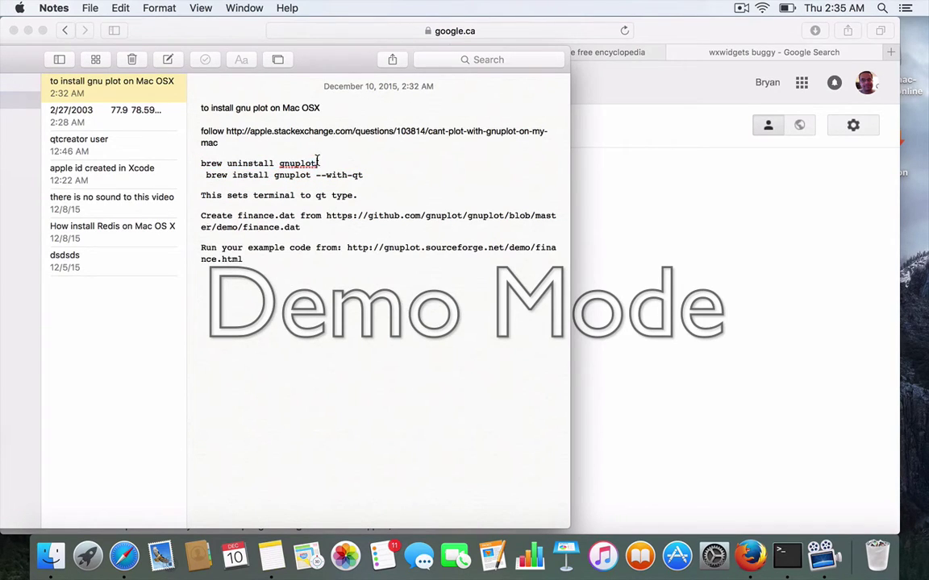
pyautogui.click(206, 175)
pyautogui.moveTo(207, 175); pyautogui.dragTo(365, 171)
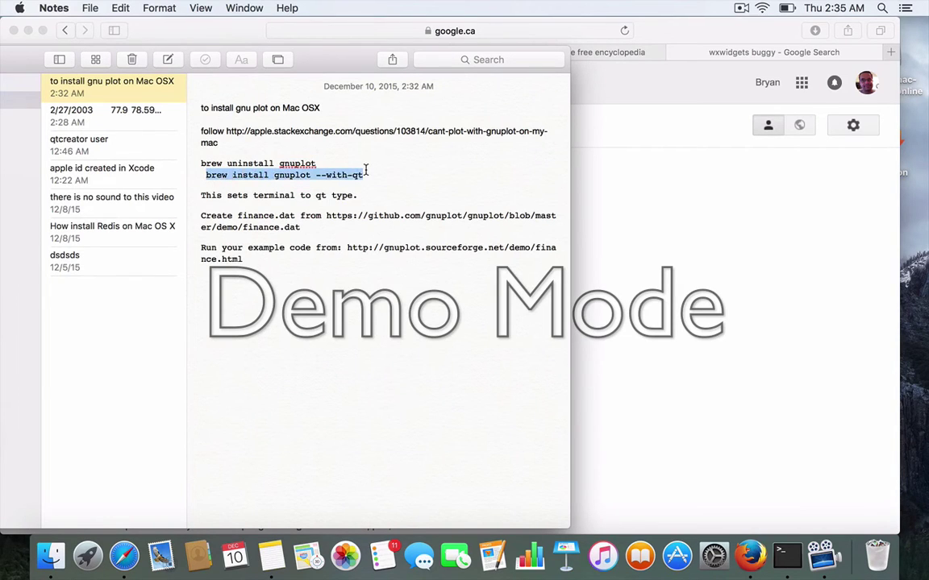
pyautogui.click(226, 174)
pyautogui.moveTo(227, 174); pyautogui.dragTo(206, 177)
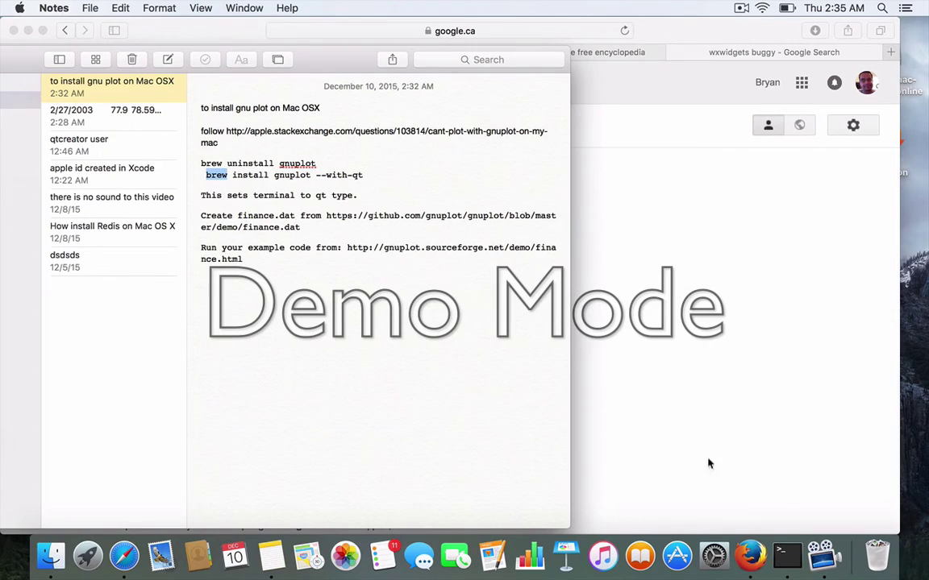
# Step: Cycle through Terminal, Notes and Safari, ending in Firefox on the GitHub finance.dat page
pyautogui.click(786, 556)
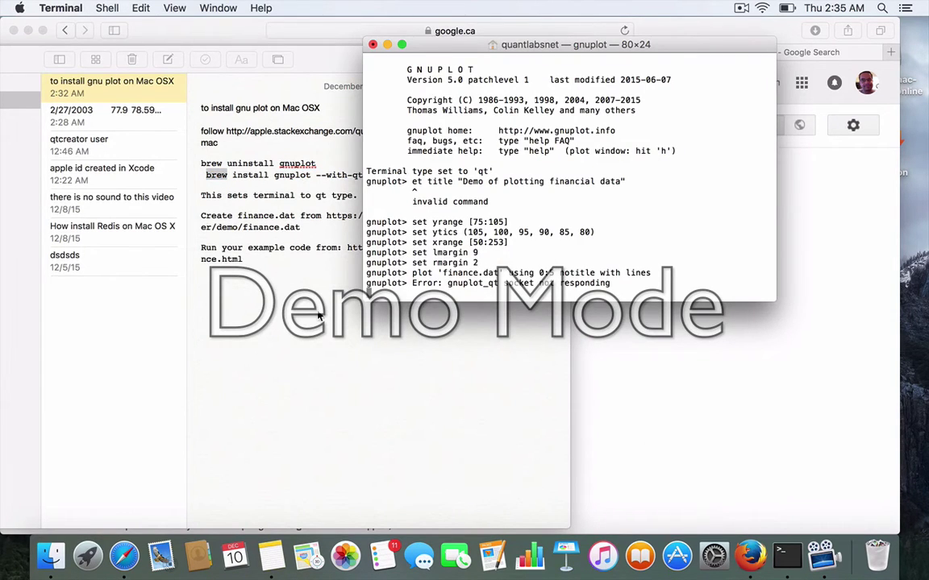
pyautogui.click(286, 280)
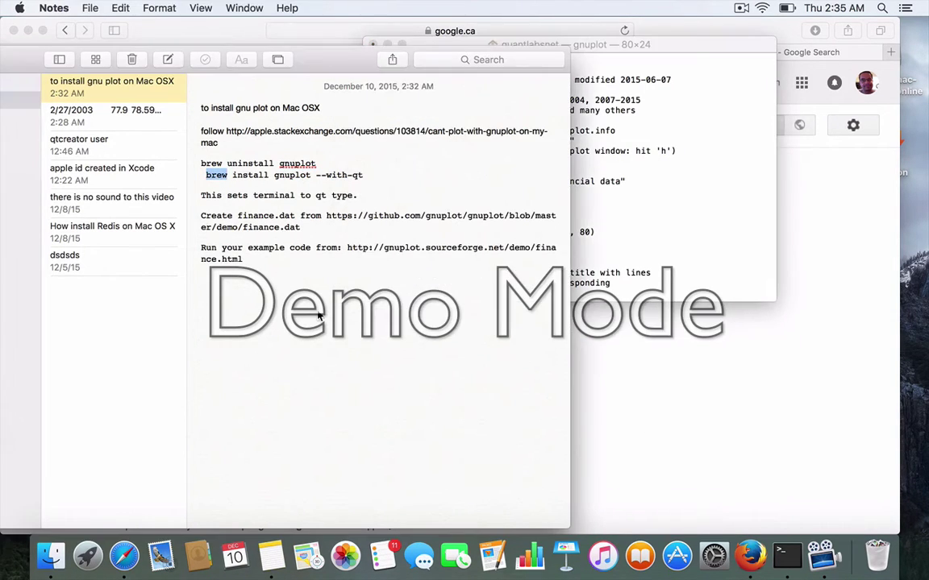
pyautogui.click(337, 35)
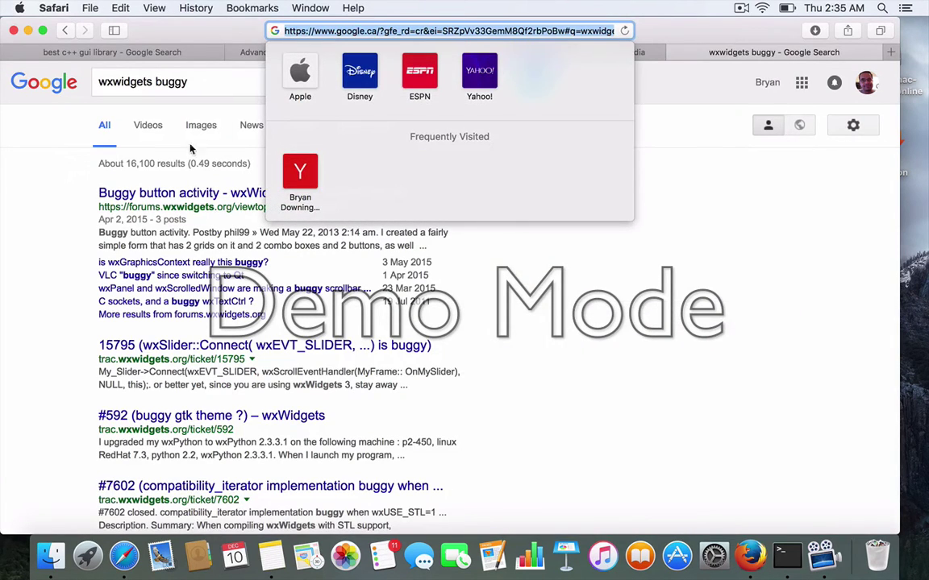
pyautogui.click(75, 190)
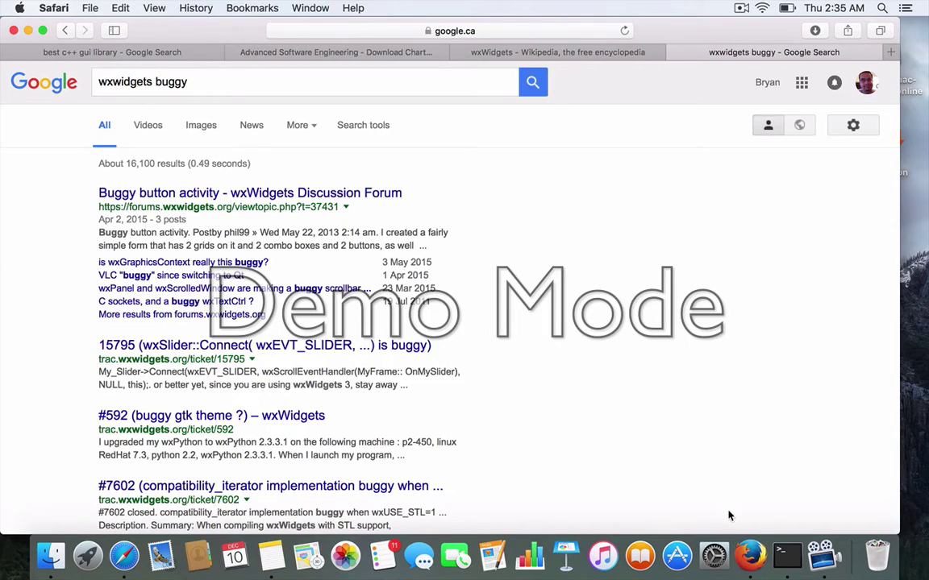
pyautogui.click(750, 556)
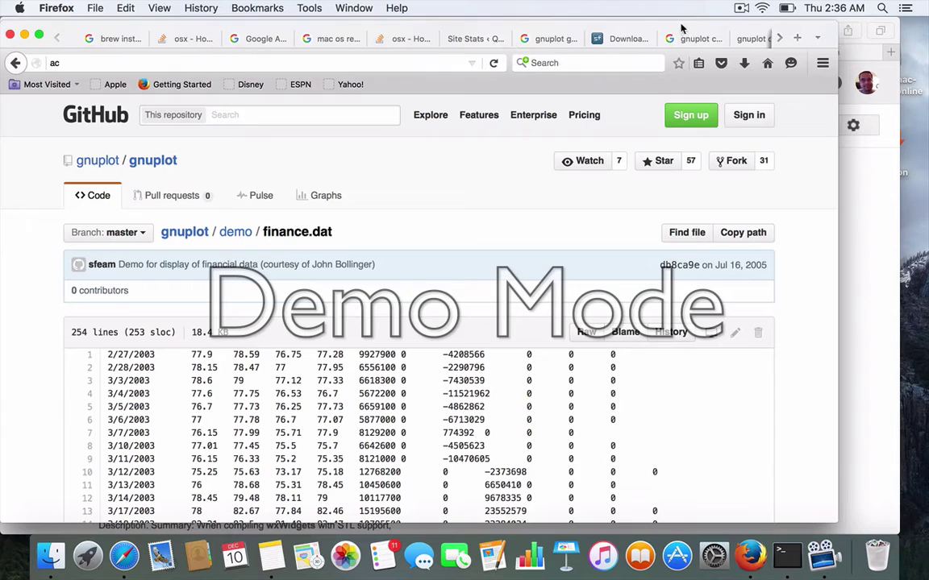
# Step: Open the gnuplot finance demo page from Firefox's tab strip
pyautogui.click(776, 39)
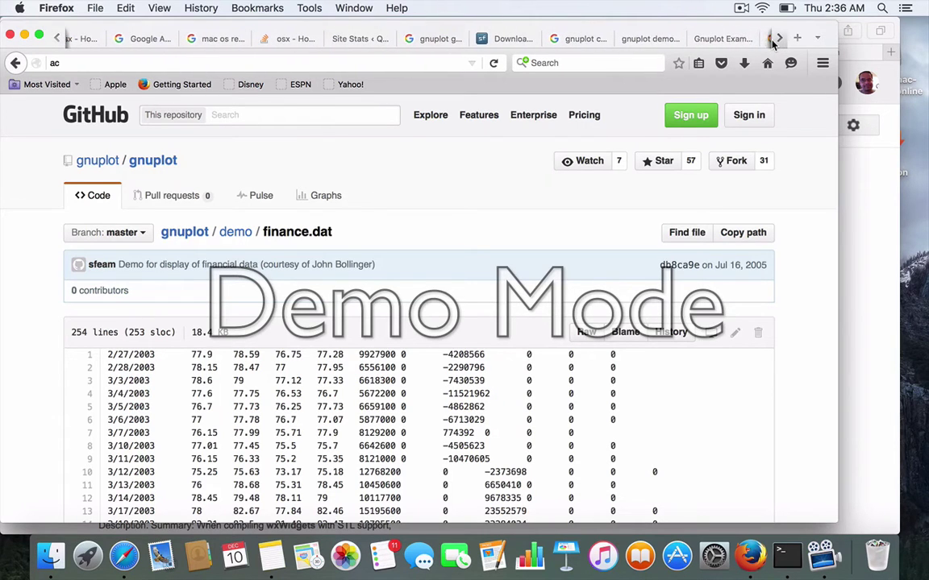
pyautogui.click(722, 39)
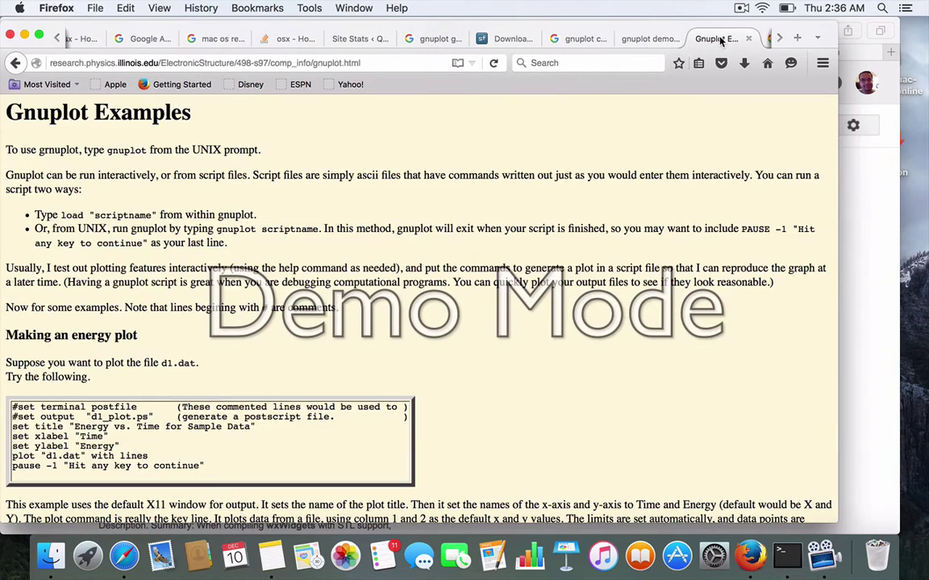
pyautogui.click(653, 38)
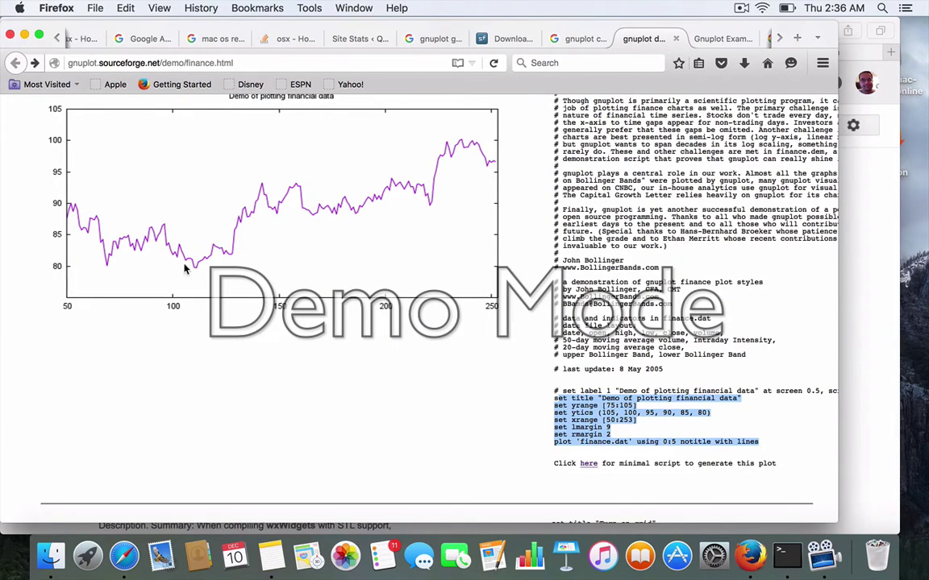
# Step: Glance at the install notes, then return to the demo page and select its address
pyautogui.click(271, 562)
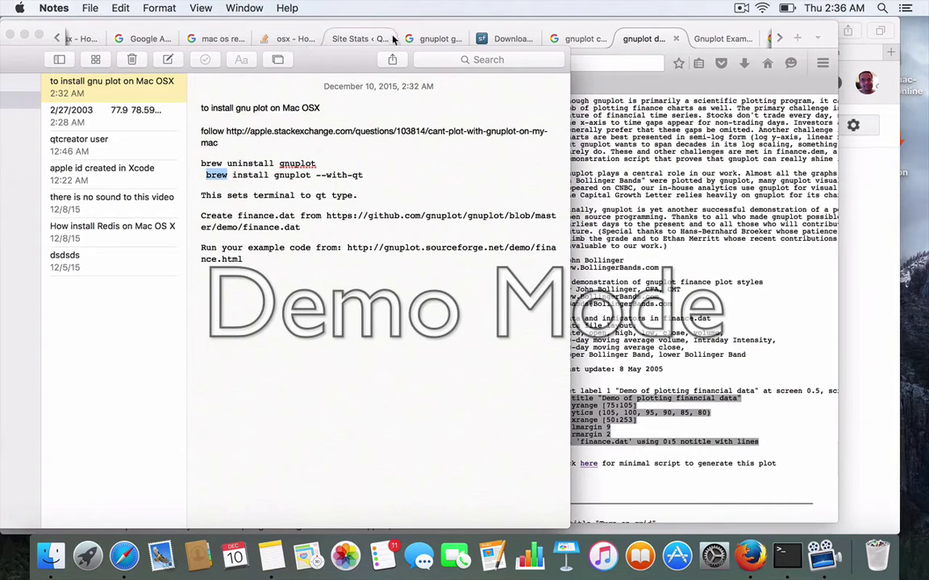
pyautogui.click(561, 37)
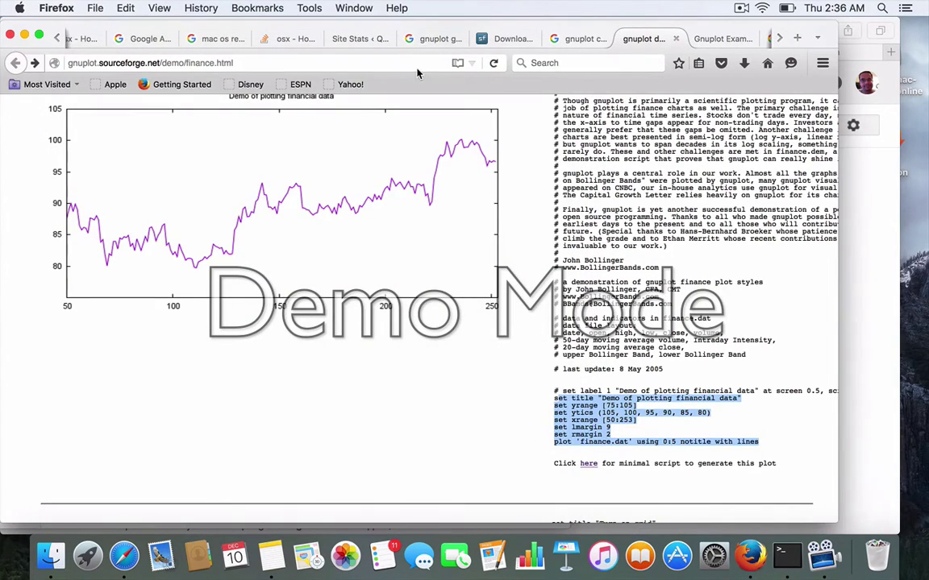
pyautogui.click(291, 62)
pyautogui.press('super+c')
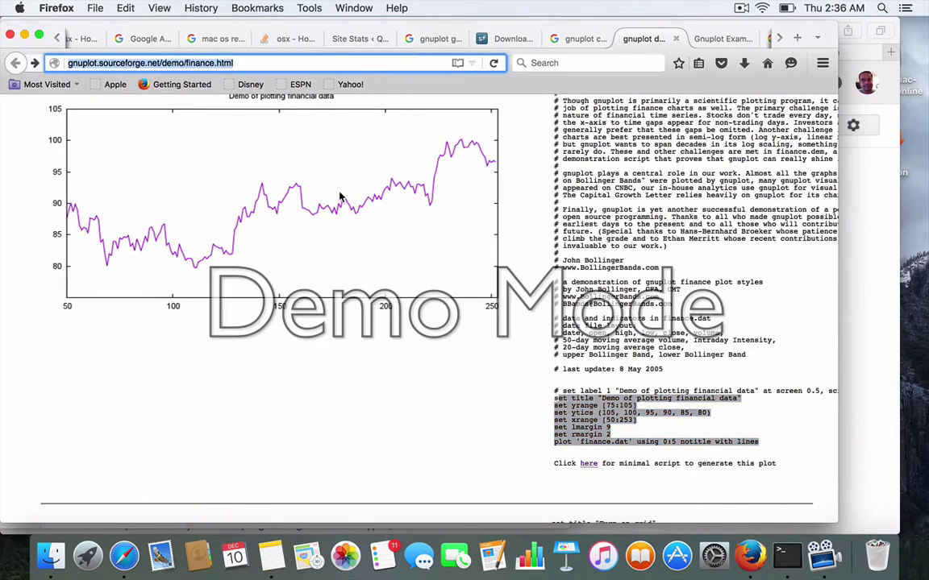
pyautogui.click(271, 554)
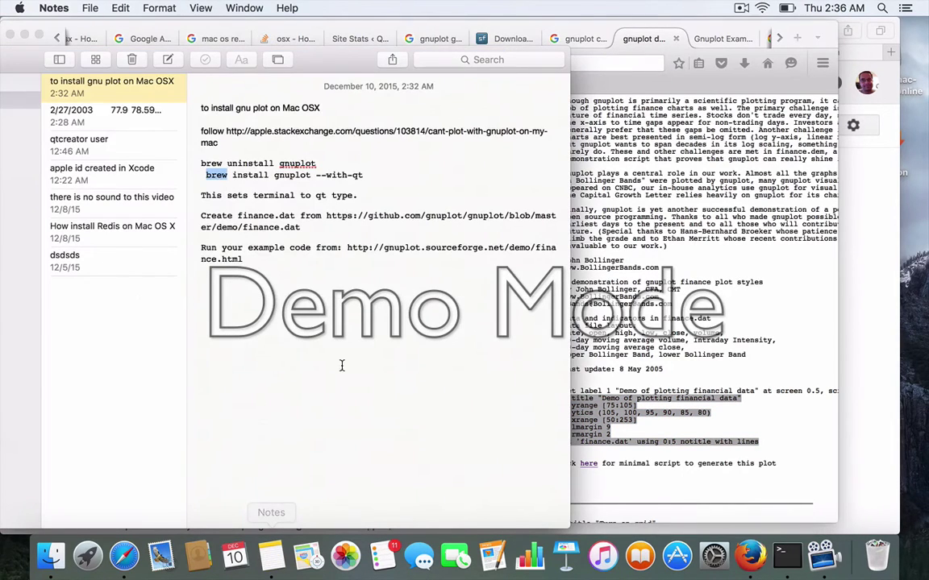
pyautogui.click(379, 179)
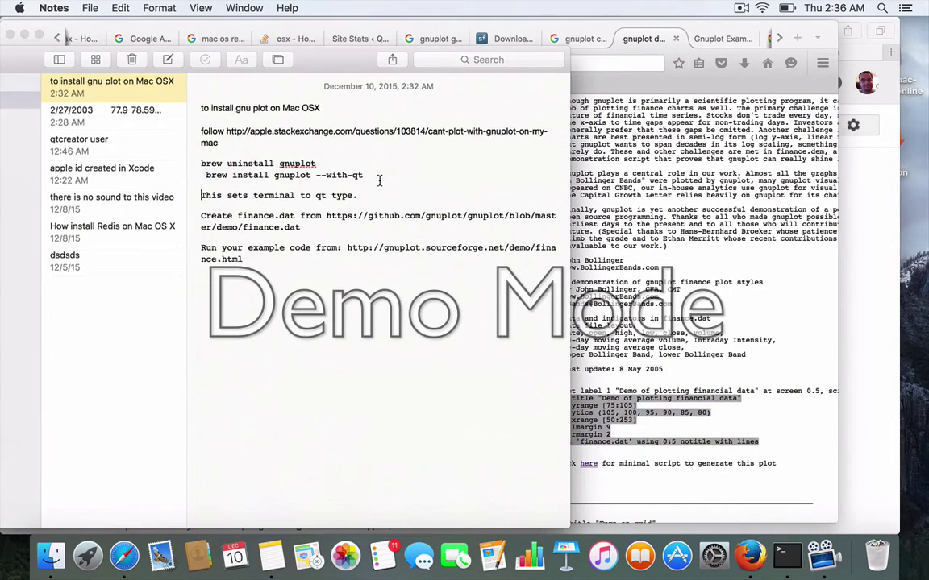
pyautogui.press('Return')
pyautogui.press('Return')
pyautogui.press('Return')
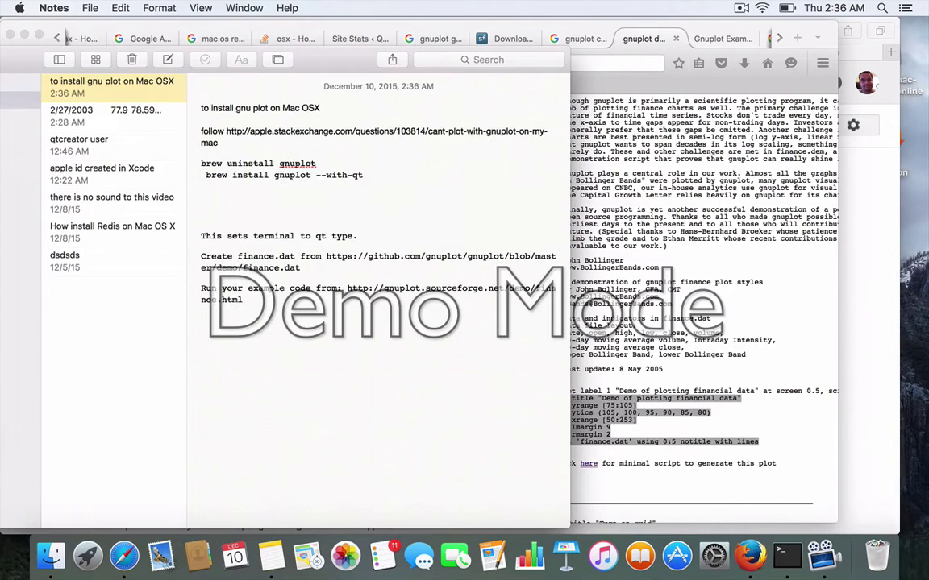
pyautogui.write('Ea')
pyautogui.write('amples from')
pyautogui.press('super+v')
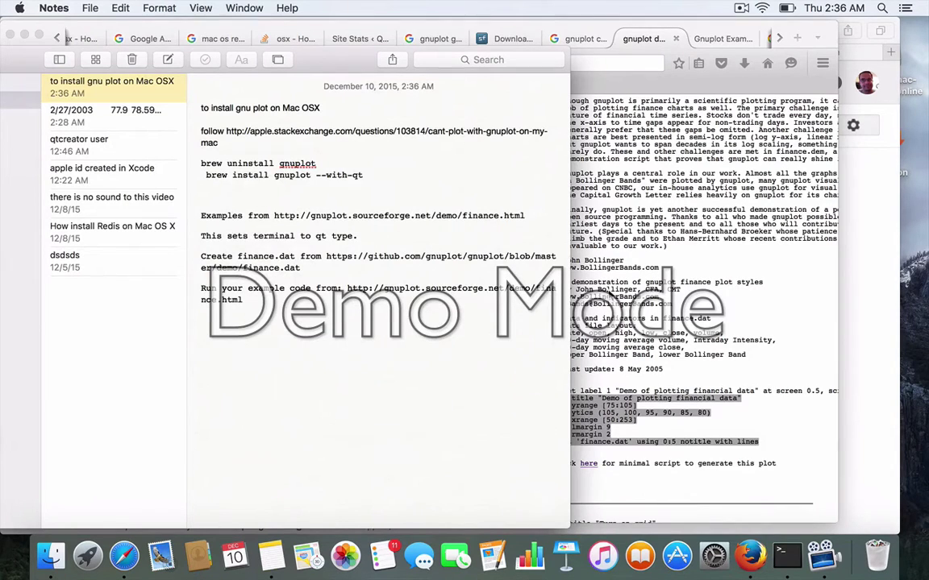
pyautogui.press('super+Tab')
pyautogui.click(535, 372)
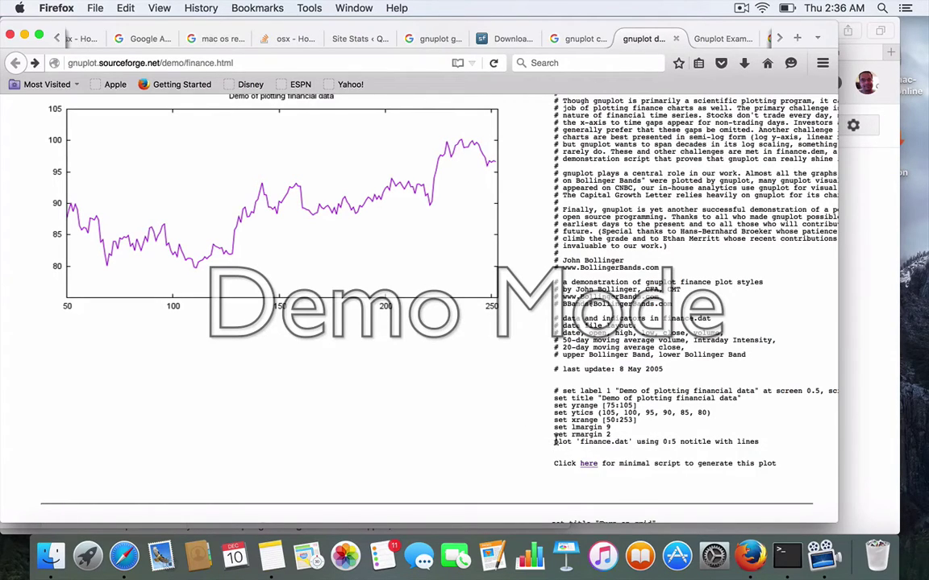
# Step: Move from the demo page's plot command to the GitHub finance.dat tab
pyautogui.moveTo(555, 442); pyautogui.dragTo(622, 438)
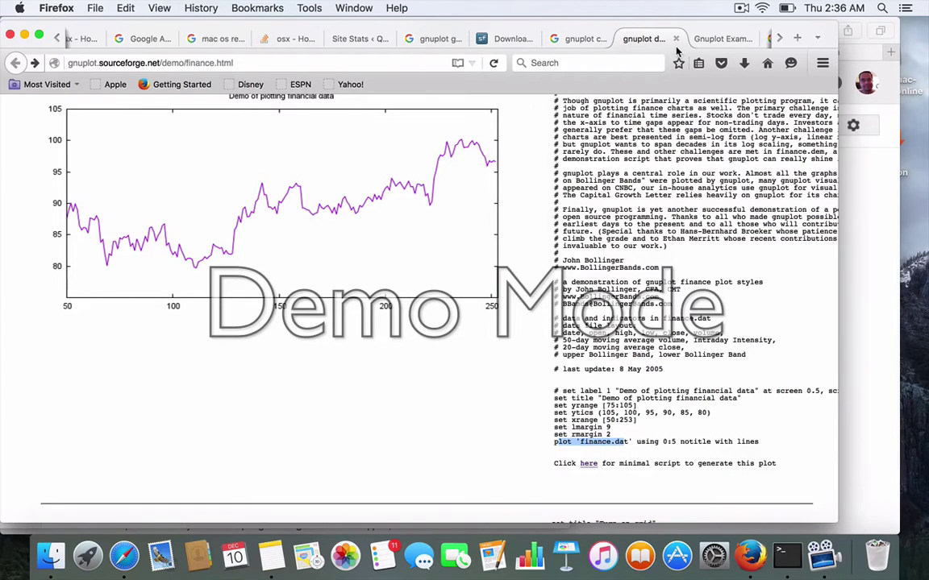
pyautogui.click(717, 38)
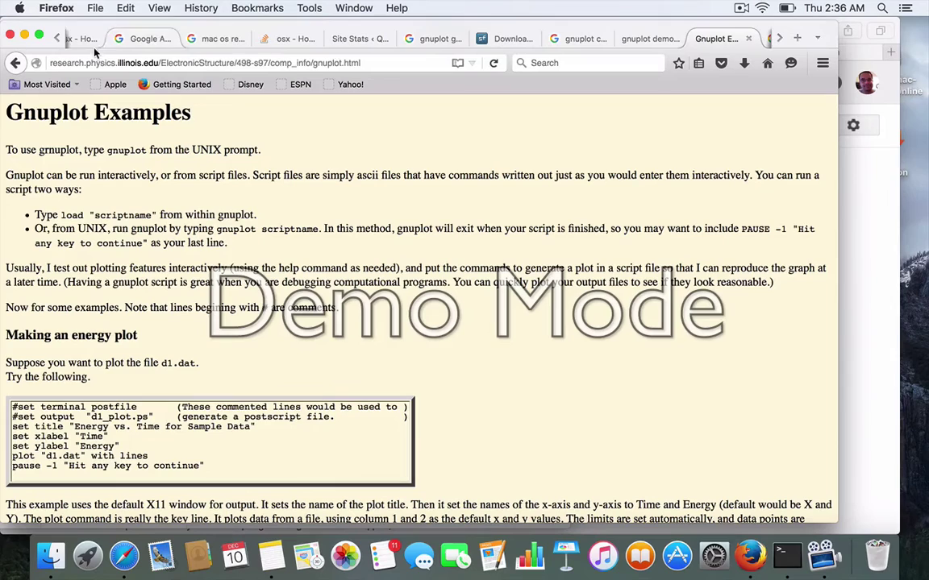
pyautogui.click(57, 40)
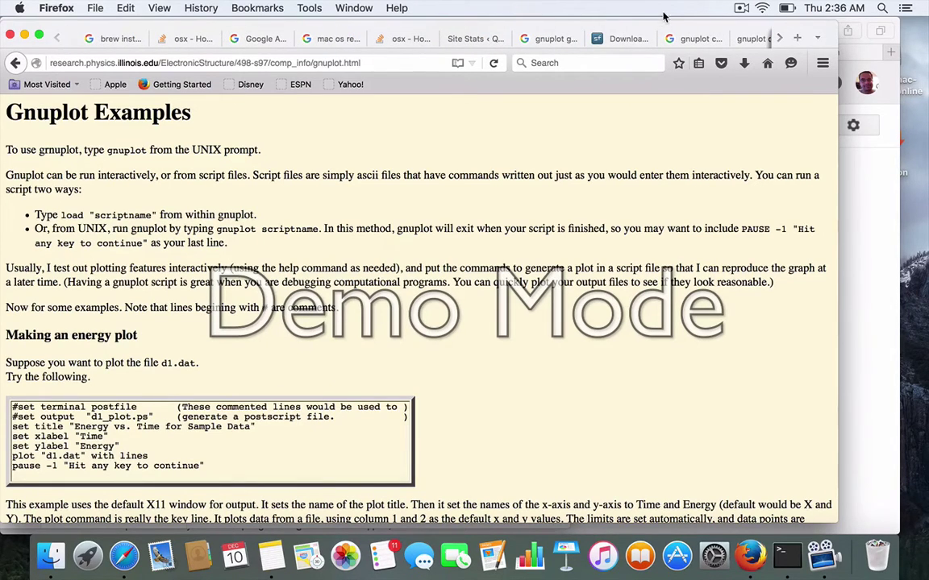
pyautogui.click(779, 38)
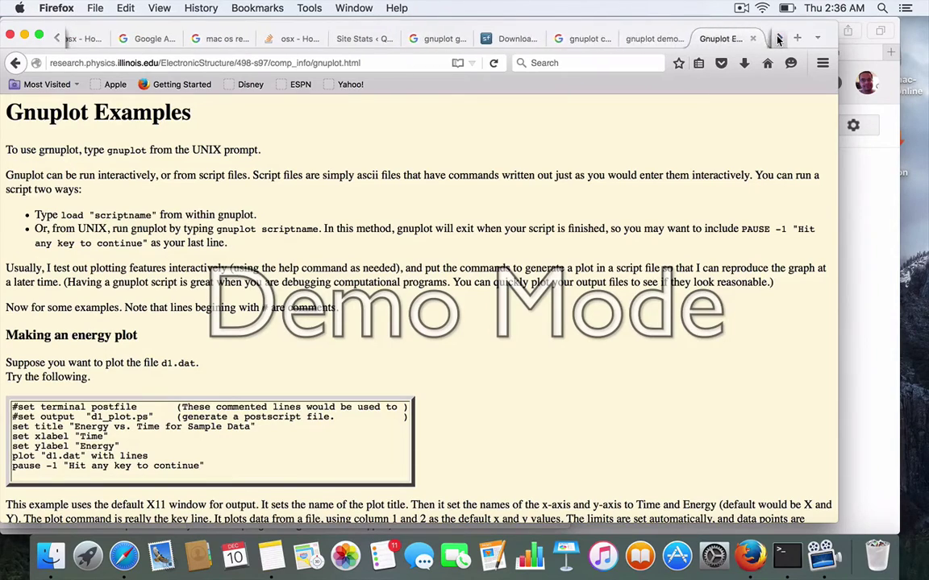
pyautogui.click(779, 38)
pyautogui.click(779, 38)
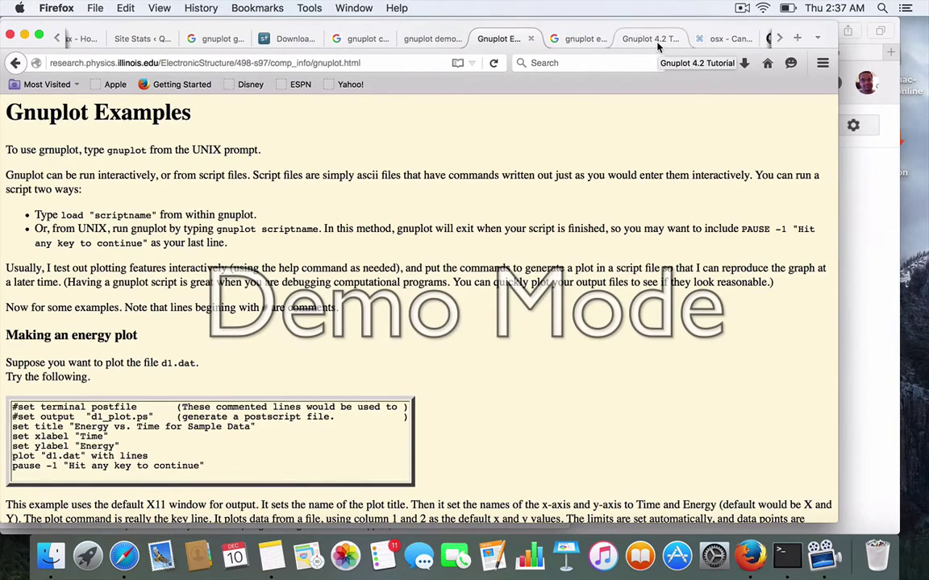
pyautogui.click(778, 38)
pyautogui.click(729, 37)
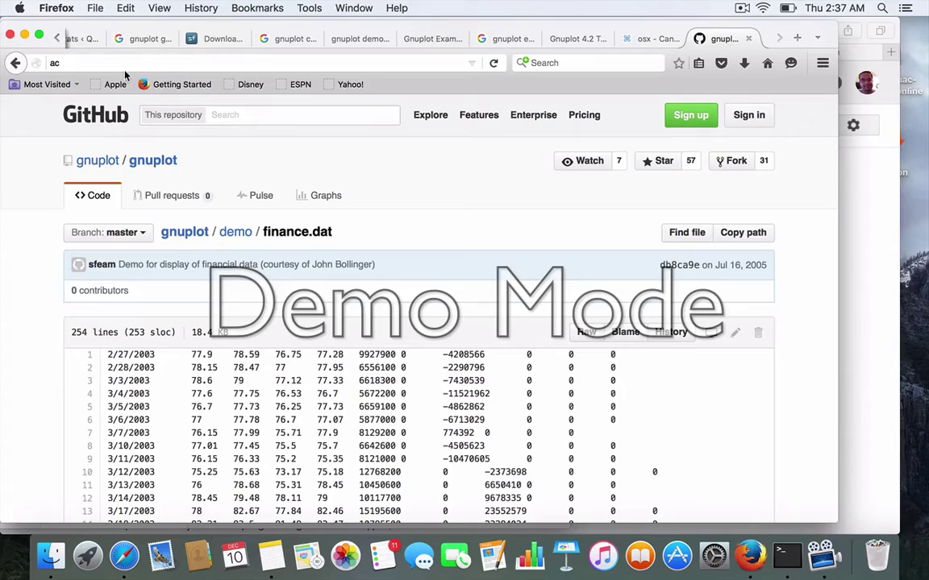
# Step: Reload the finance.dat page and scroll to the mid-April to early June 2003 rows
pyautogui.click(254, 62)
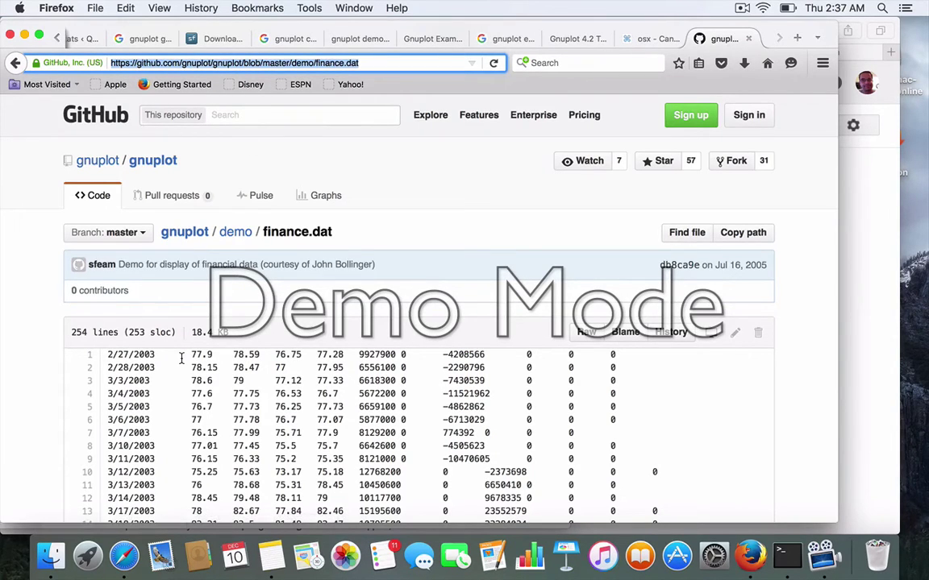
pyautogui.write('https://github.com/gnuplot/gnuplot/blob/master/demo/finance.dat')
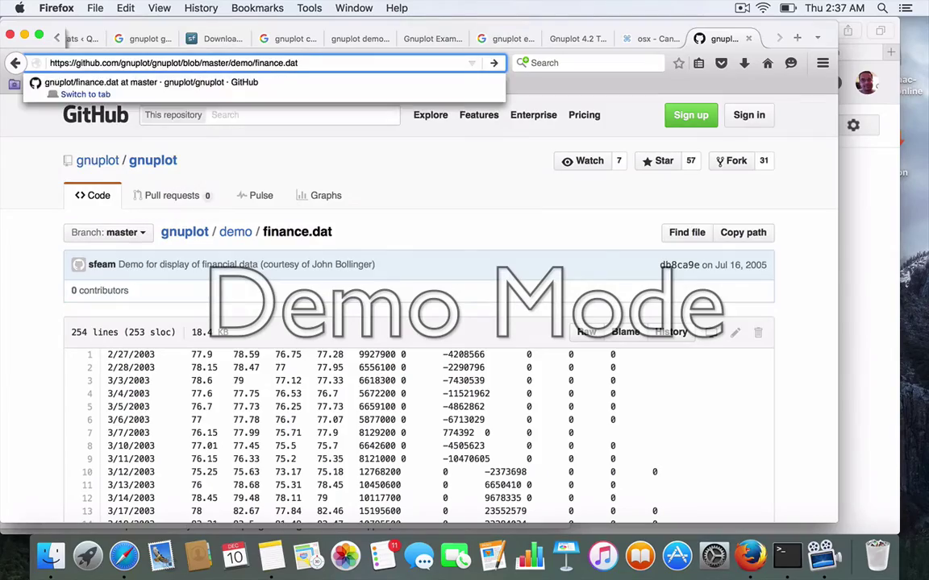
pyautogui.press('Return')
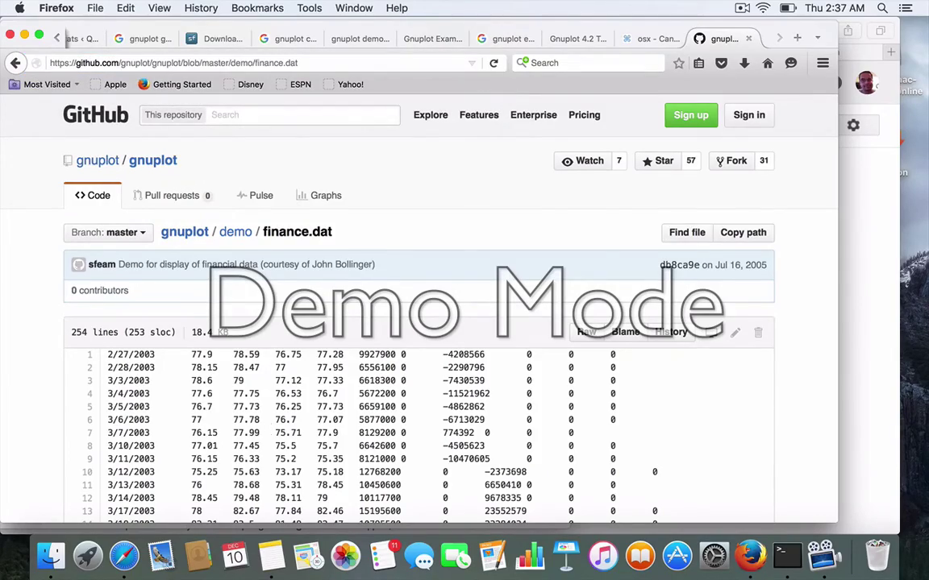
pyautogui.scroll(-8, 420, 322)
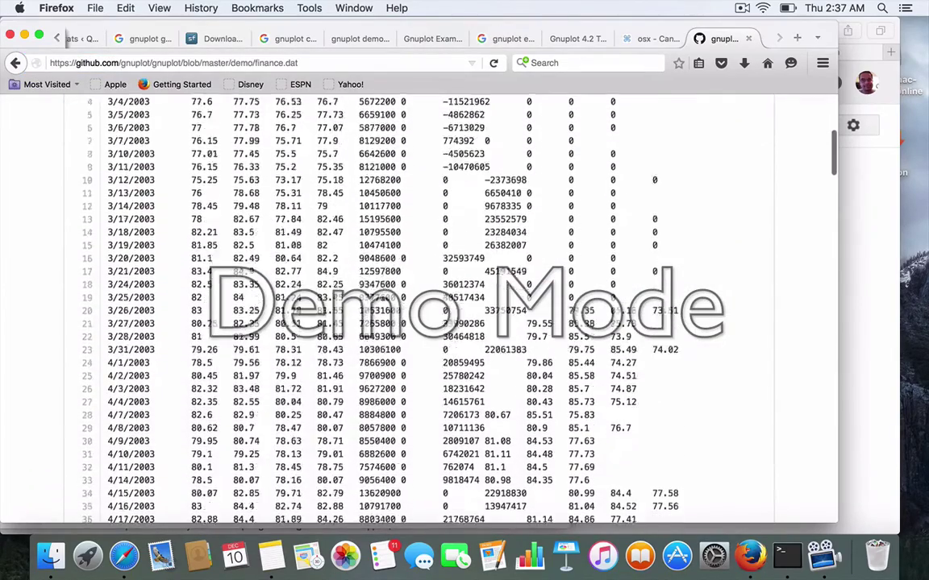
pyautogui.scroll(-10, 419, 306)
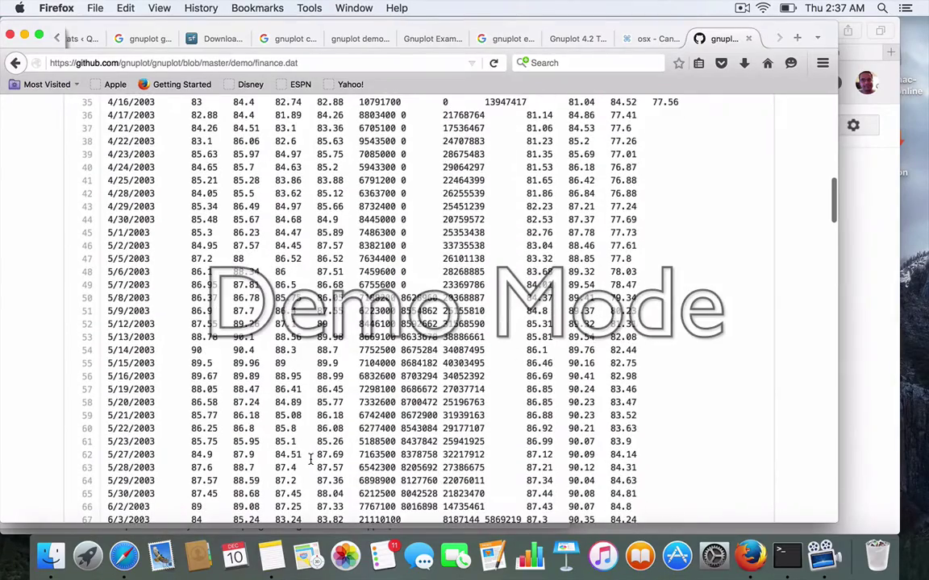
# Step: Quit the stuck gnuplot session and list the home folder to confirm finance.dat is there
pyautogui.click(786, 558)
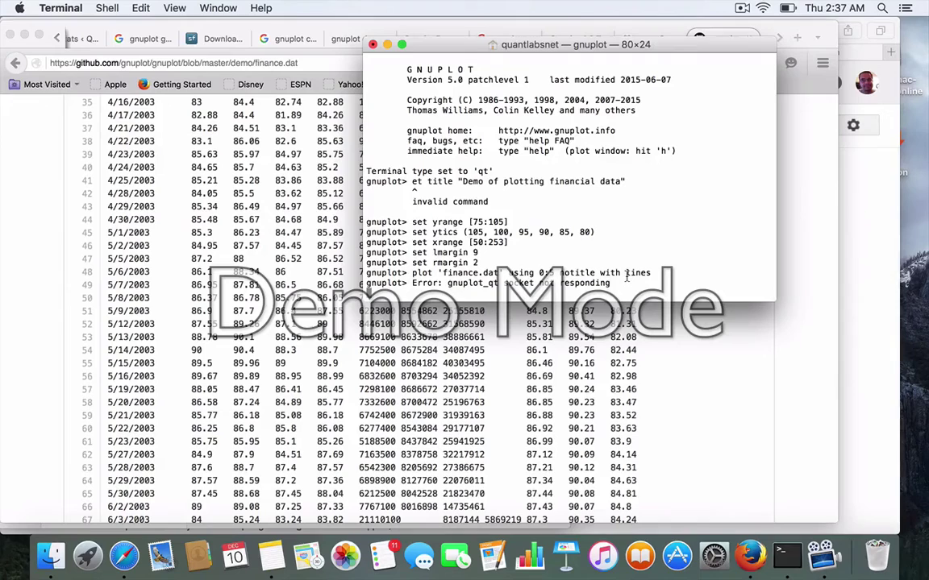
pyautogui.write('quit')
pyautogui.press('Return')
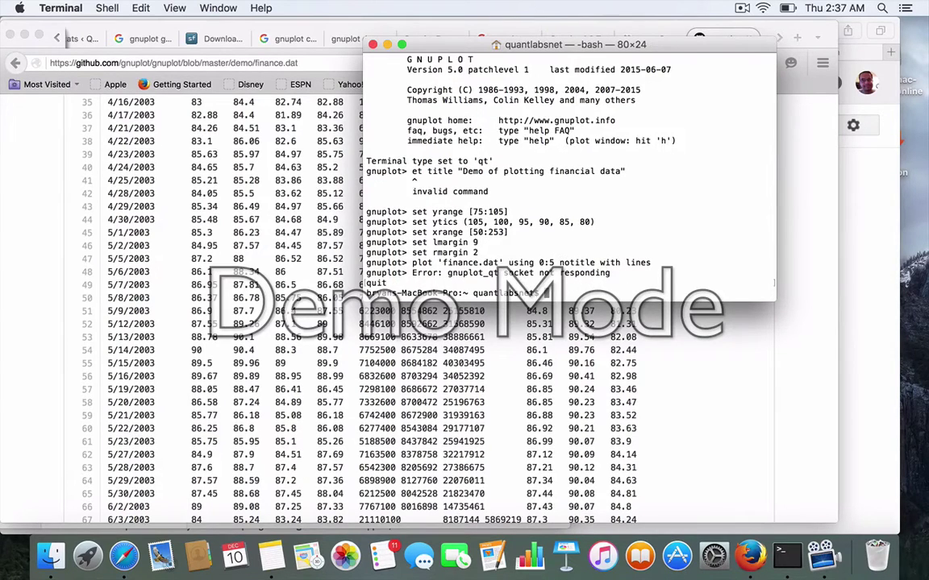
pyautogui.write('l')
pyautogui.press('Return')
pyautogui.write('ls')
pyautogui.press('Return')
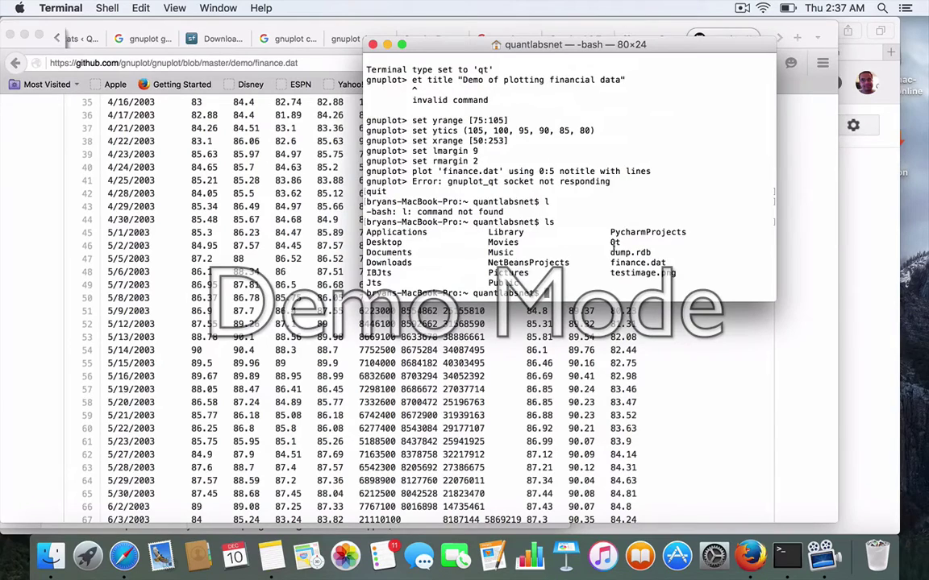
pyautogui.moveTo(367, 55); pyautogui.dragTo(552, 242)
pyautogui.click(593, 292)
# Step: Start gnuplot again and confirm the terminal type is set to qt
pyautogui.write('gnuplot')
pyautogui.press('Return')
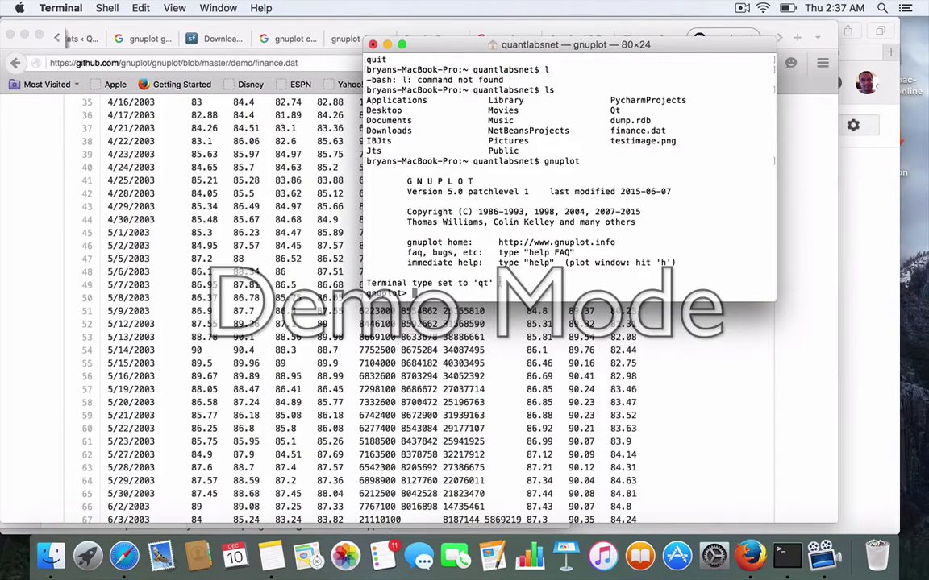
pyautogui.moveTo(497, 280); pyautogui.dragTo(365, 283)
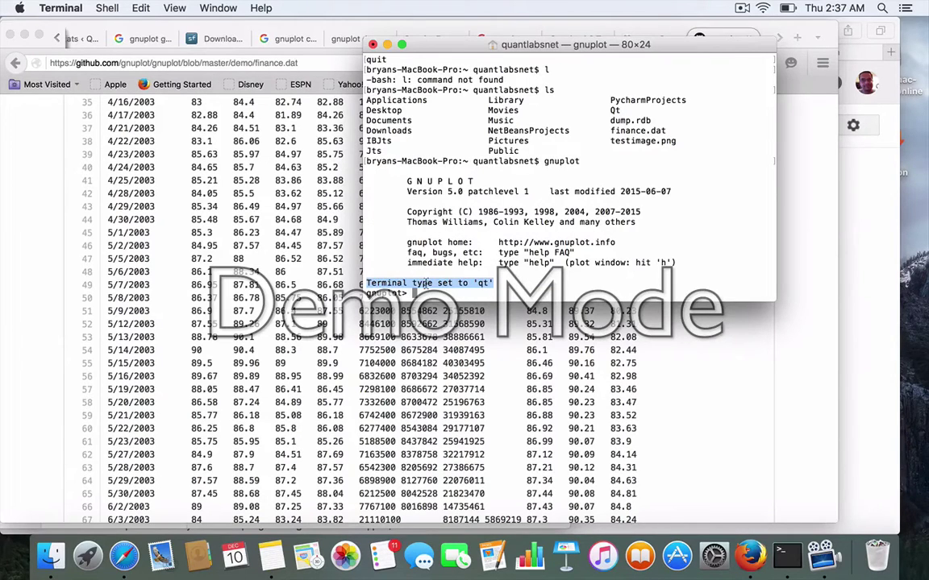
# Step: Copy the demo's first script, from set title through the plot 'finance.dat' line
pyautogui.click(32, 218)
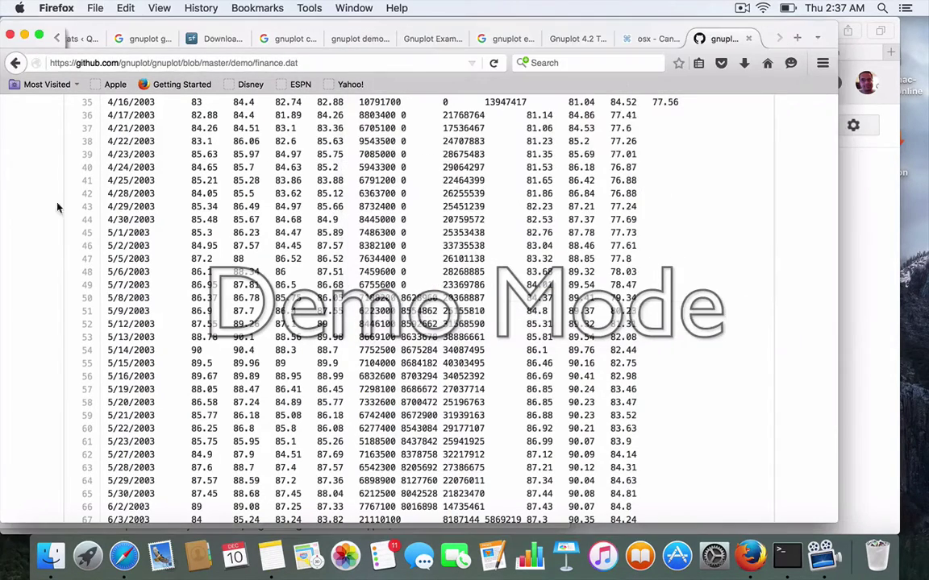
pyautogui.click(326, 38)
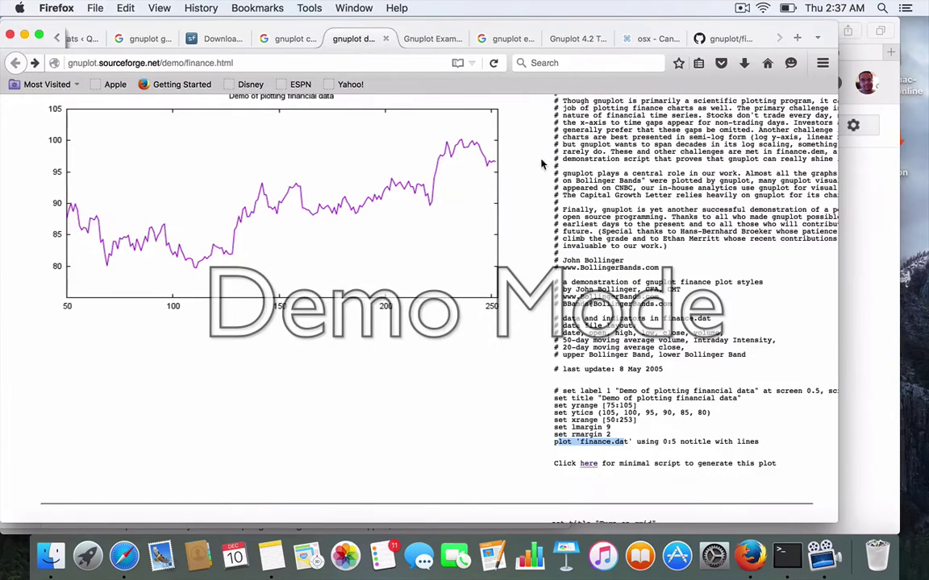
pyautogui.moveTo(555, 397); pyautogui.dragTo(677, 438)
pyautogui.moveTo(801, 438); pyautogui.dragTo(800, 454)
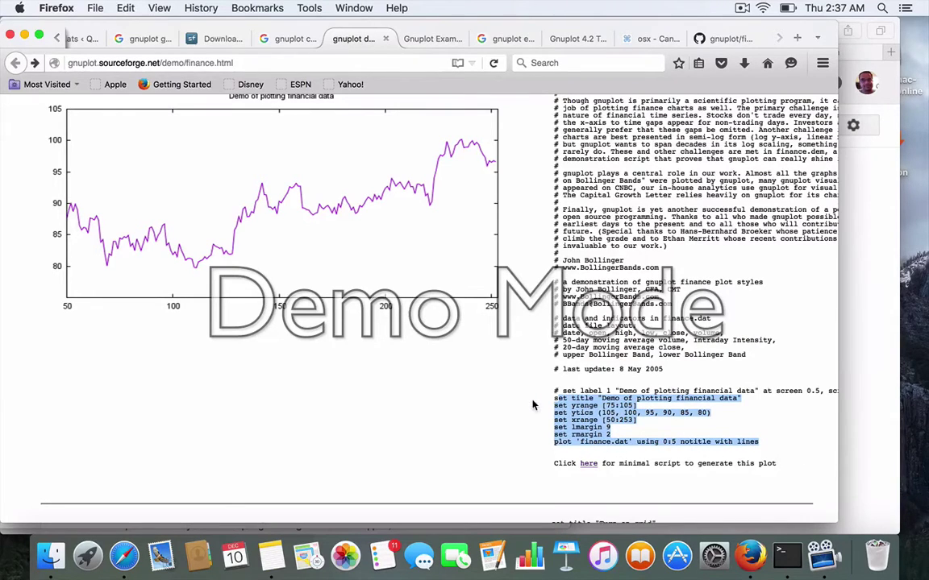
pyautogui.click(480, 362)
pyautogui.moveTo(554, 398); pyautogui.dragTo(775, 449)
pyautogui.press('super+c')
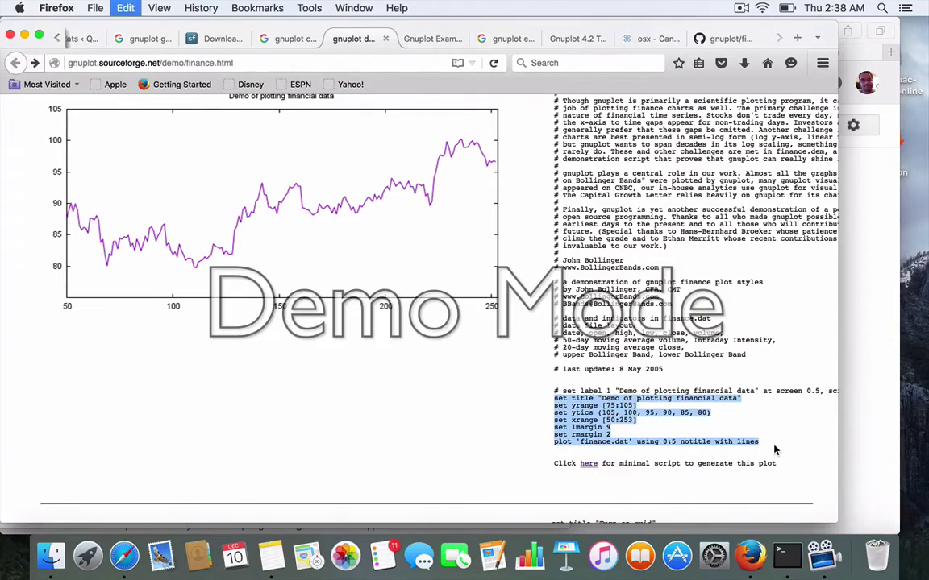
# Step: Paste the commands into gnuplot to draw the financial data line chart, then close its window
pyautogui.click(774, 554)
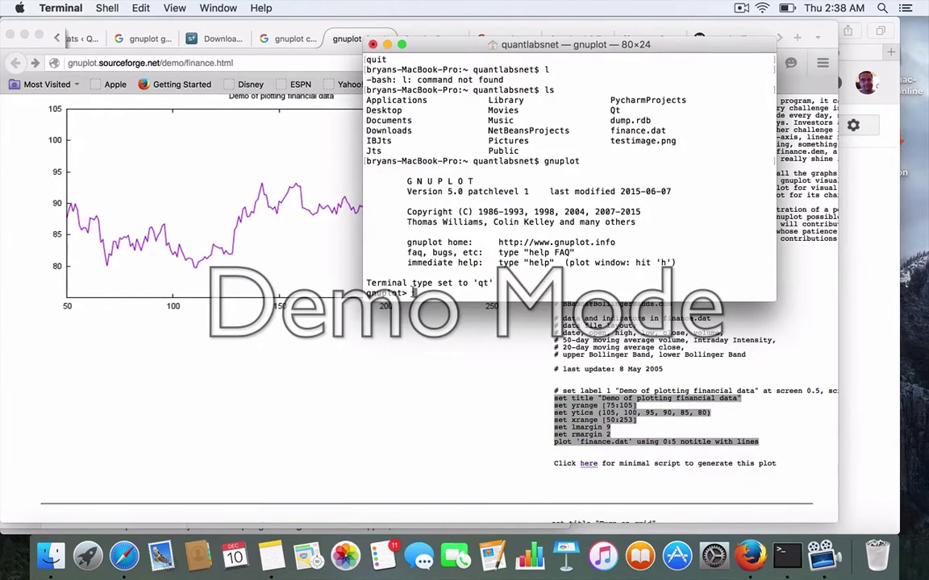
pyautogui.press('super+v')
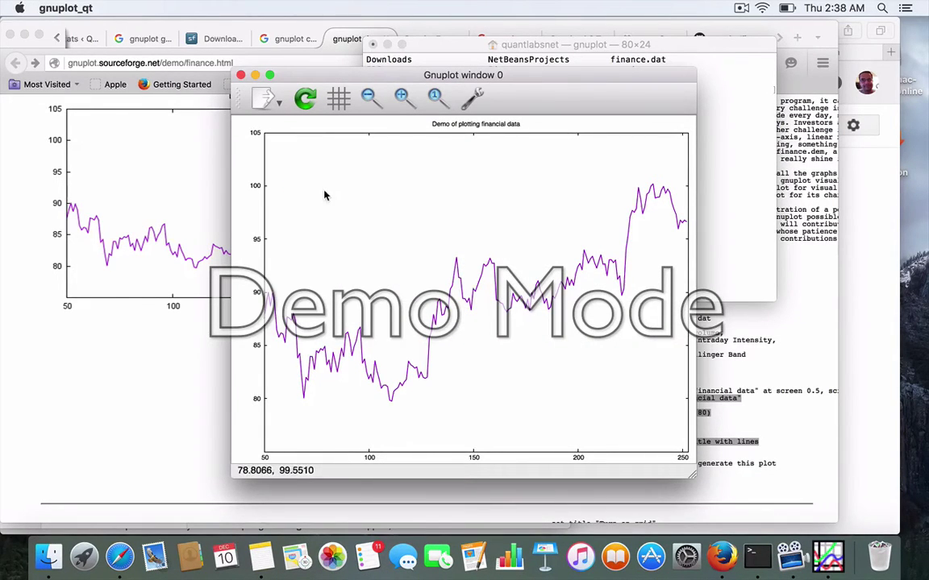
pyautogui.click(240, 76)
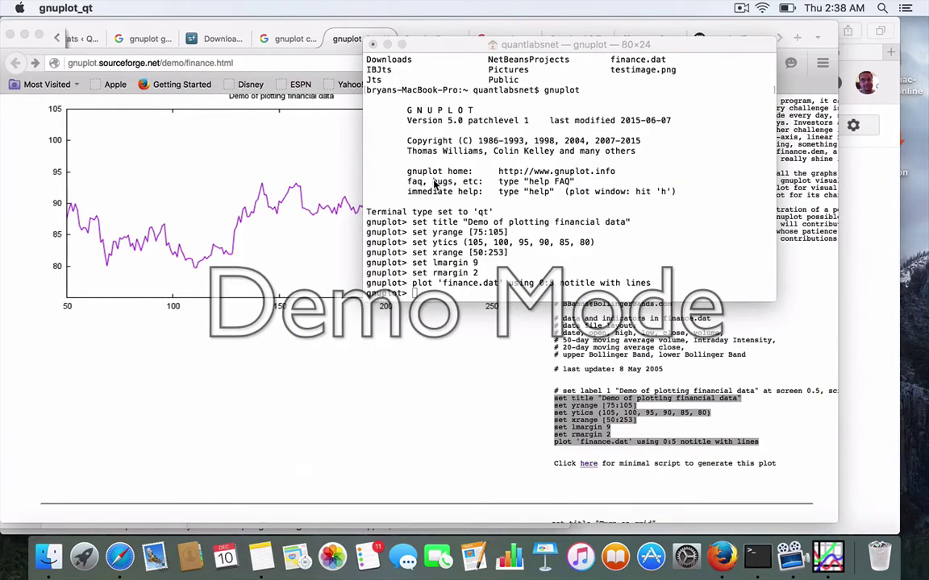
# Step: Scroll the finance demo page down to the 'Add labels for each clip' chart and script
pyautogui.click(500, 416)
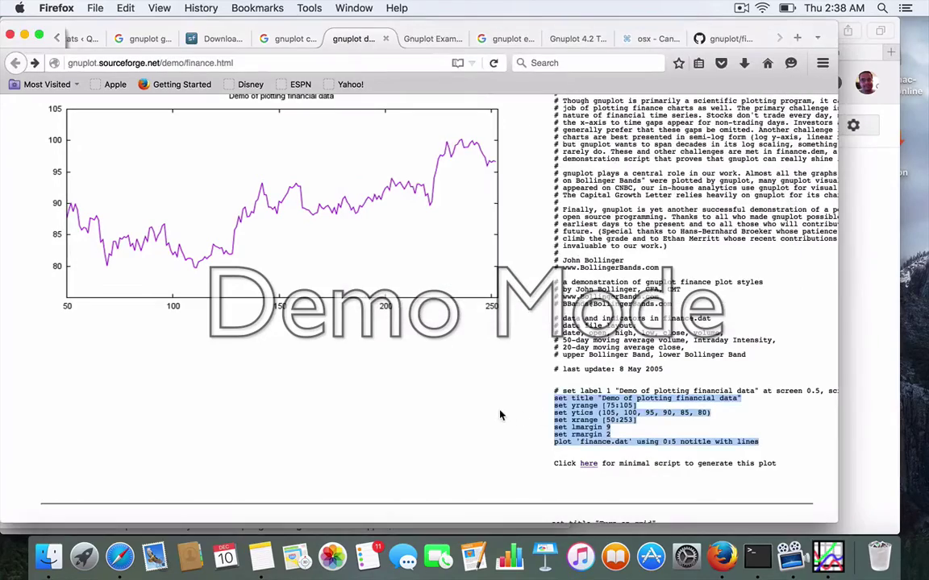
pyautogui.scroll(-10, 500, 415)
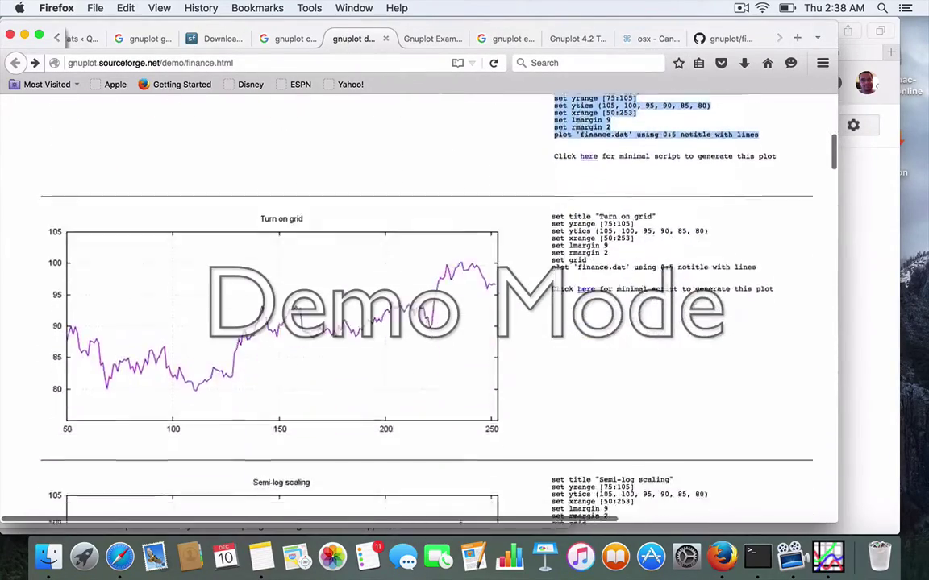
pyautogui.scroll(-8, 395, 306)
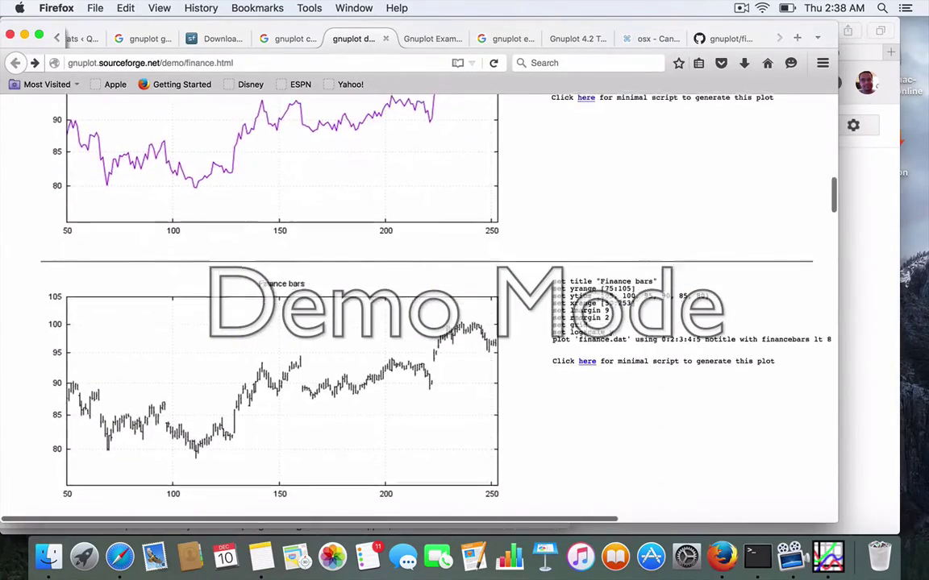
pyautogui.scroll(-8, 427, 306)
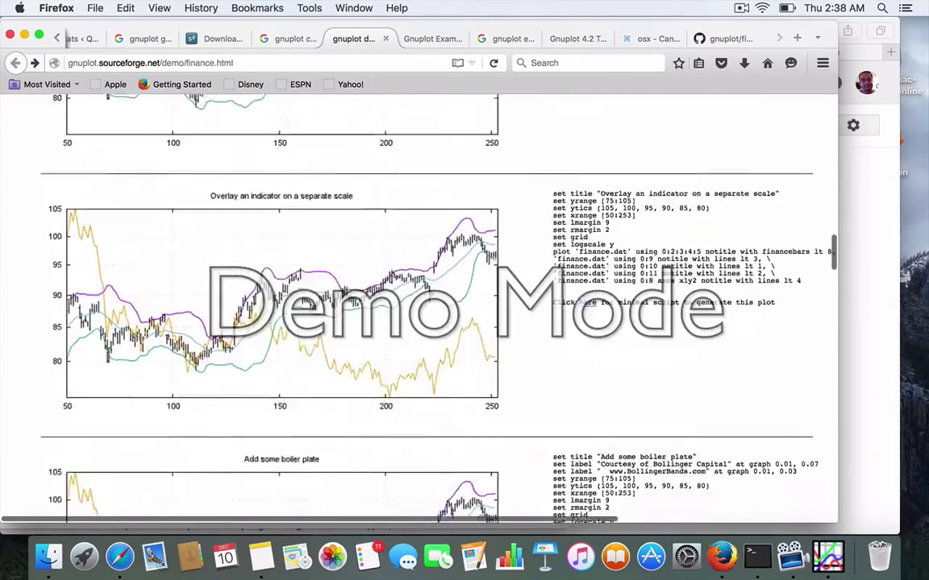
pyautogui.scroll(-10, 428, 307)
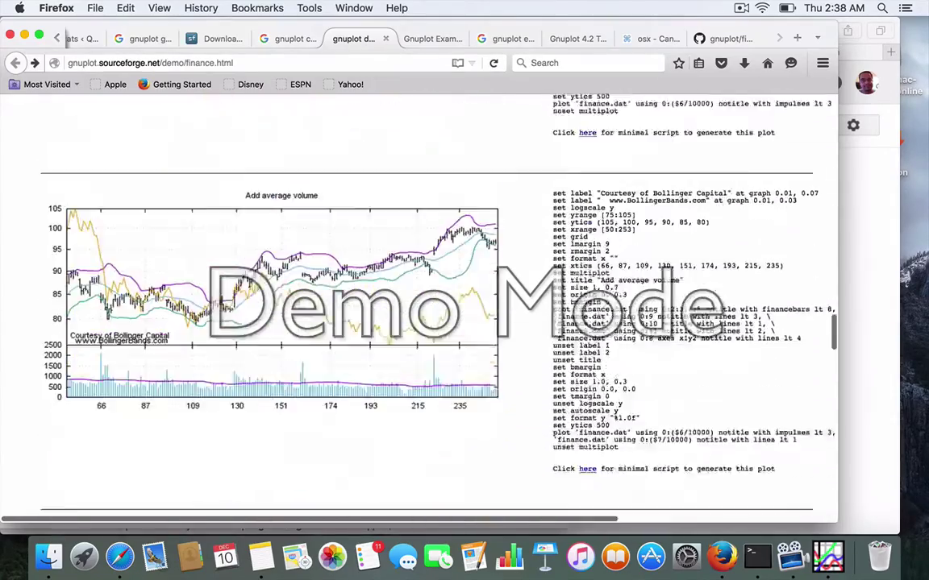
pyautogui.scroll(-10, 427, 306)
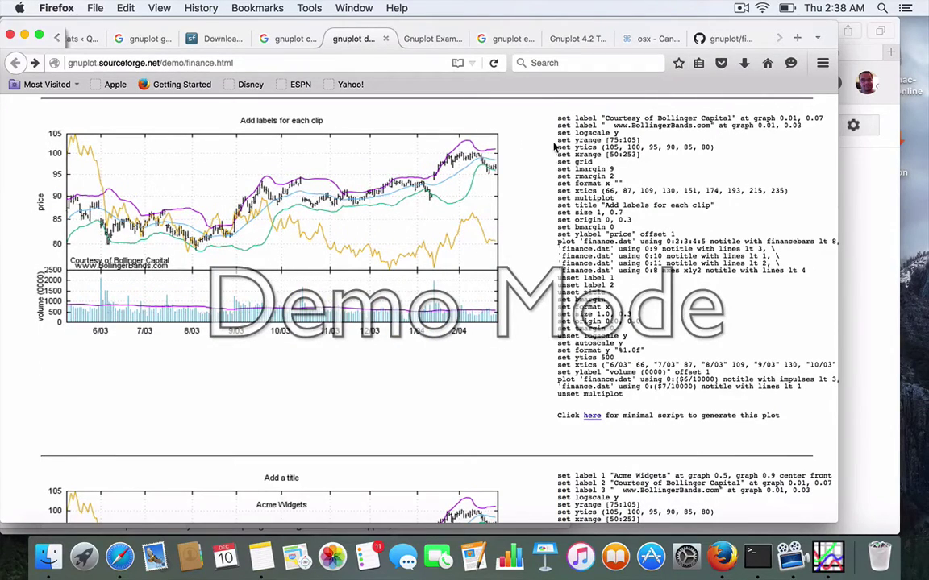
pyautogui.scroll(3, 554, 122)
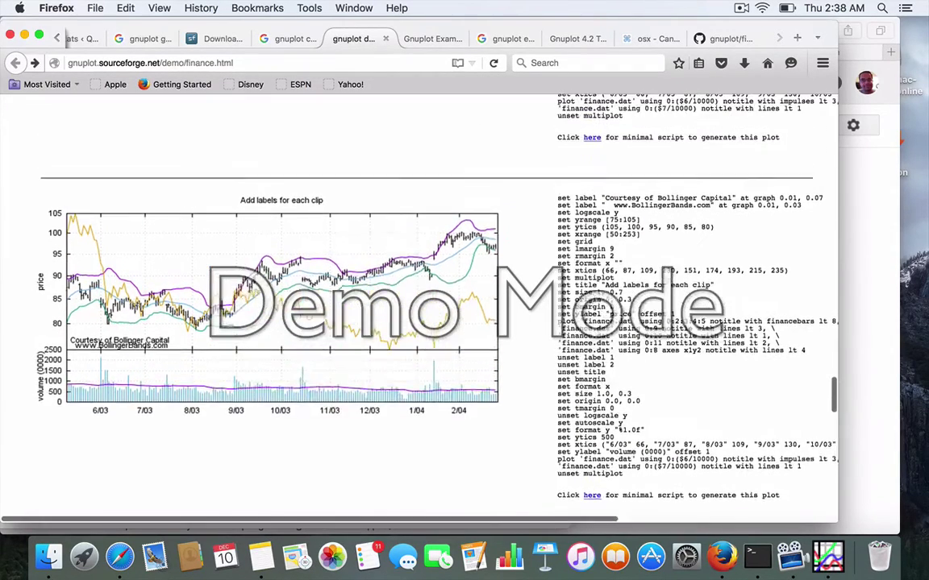
pyautogui.scroll(-2, 427, 306)
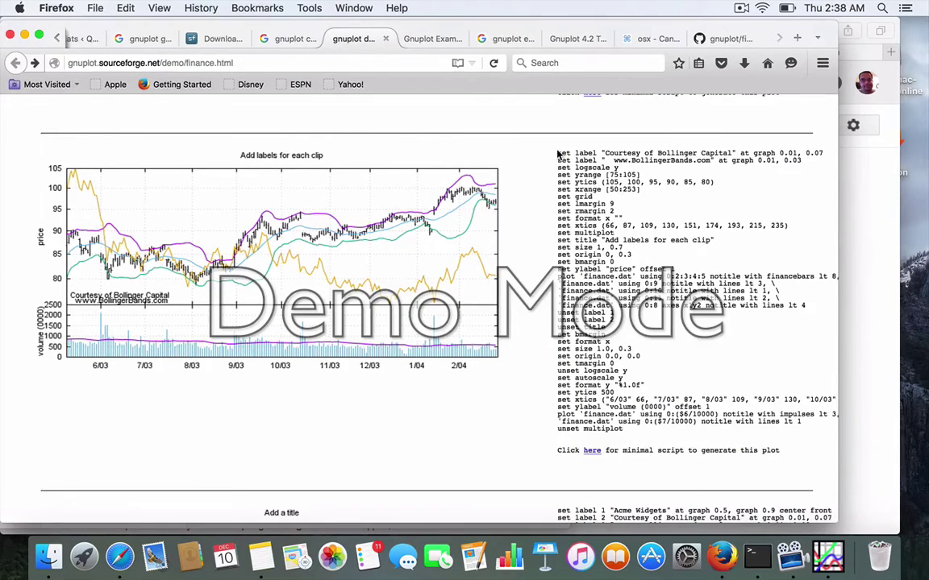
# Step: Run the copied 'Add labels for each clip' multiplot script in gnuplot, then close the chart
pyautogui.moveTo(557, 153); pyautogui.dragTo(727, 442)
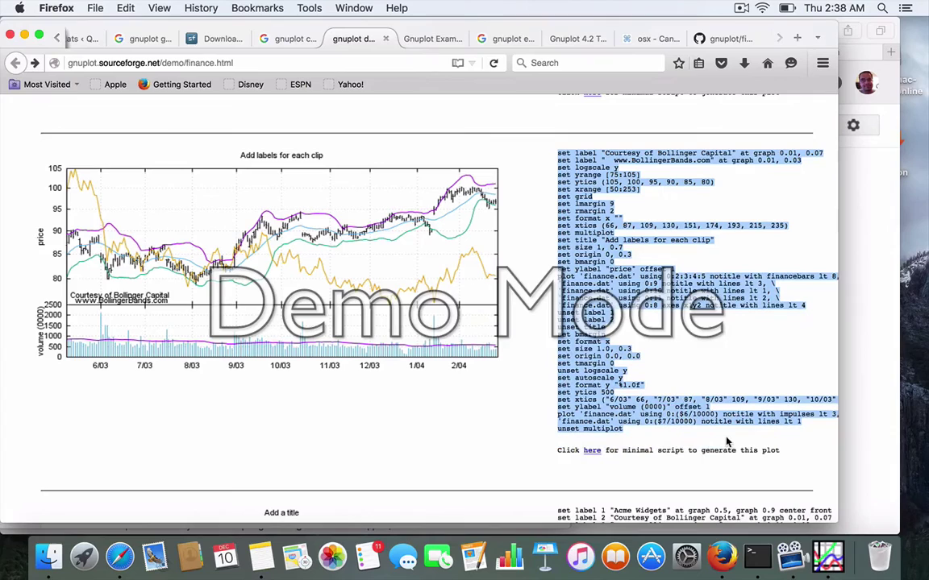
pyautogui.press('super+c')
pyautogui.click(756, 556)
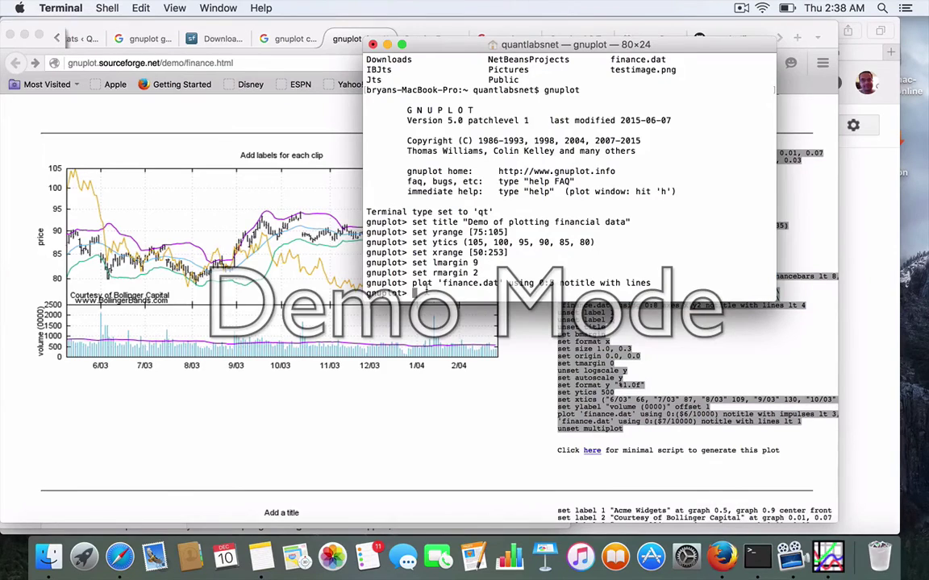
pyautogui.press('super+v')
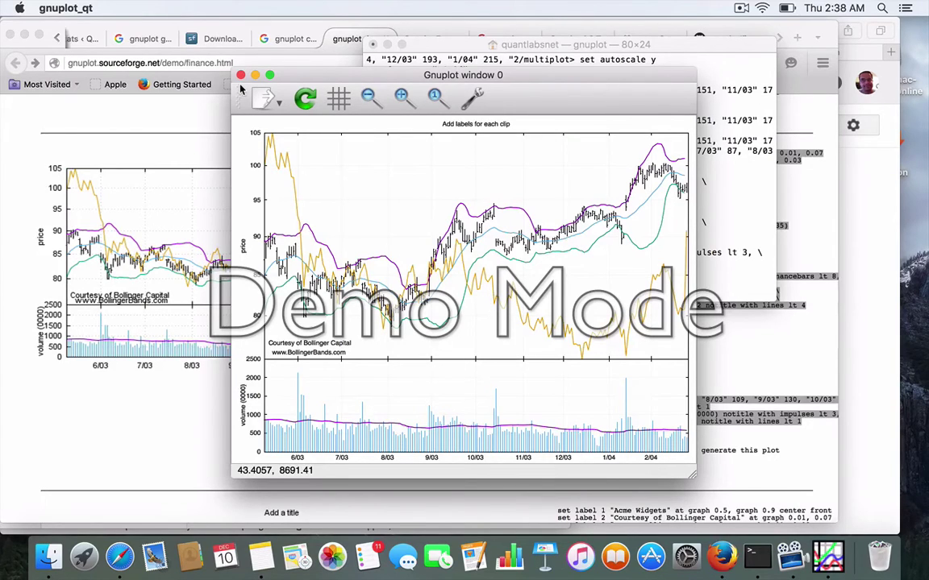
pyautogui.click(265, 99)
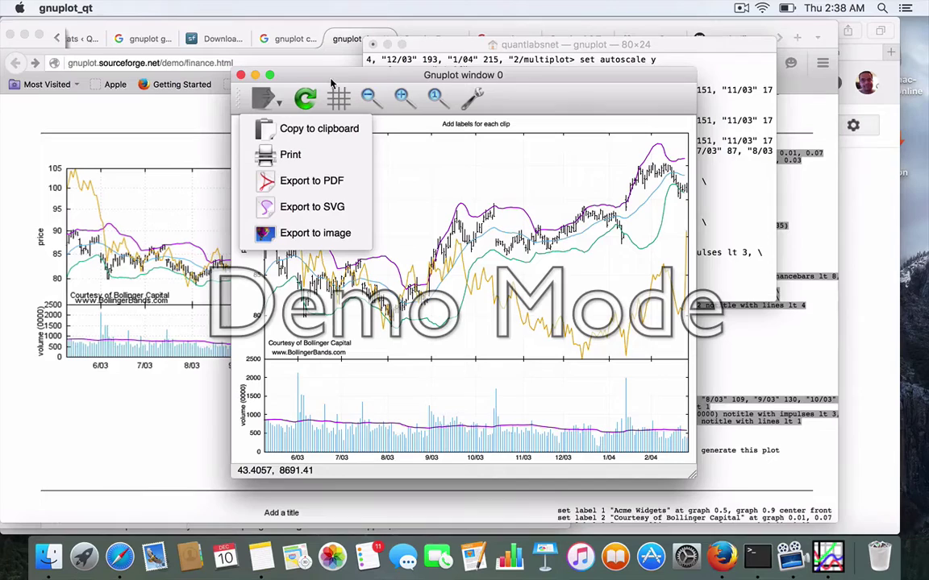
pyautogui.click(241, 77)
pyautogui.click(505, 241)
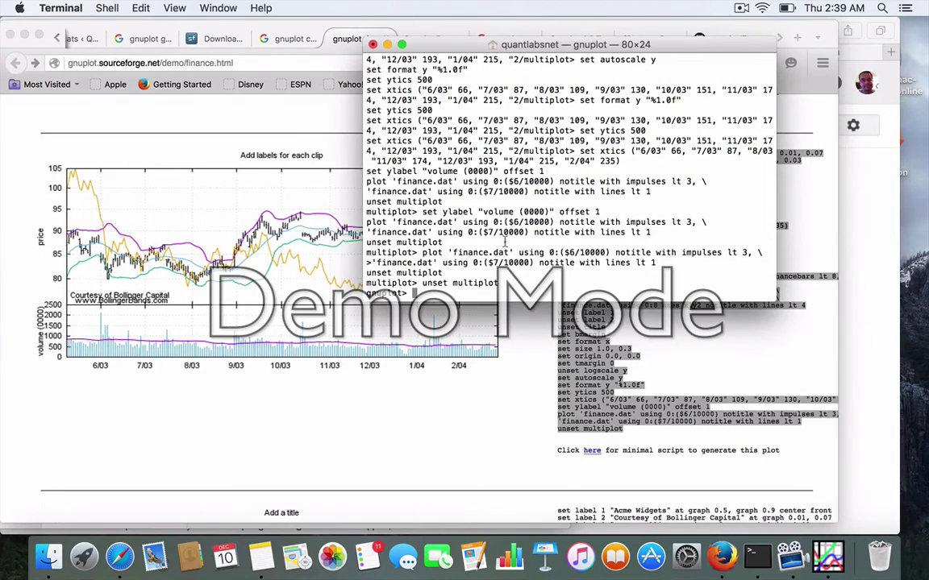
pyautogui.click(489, 376)
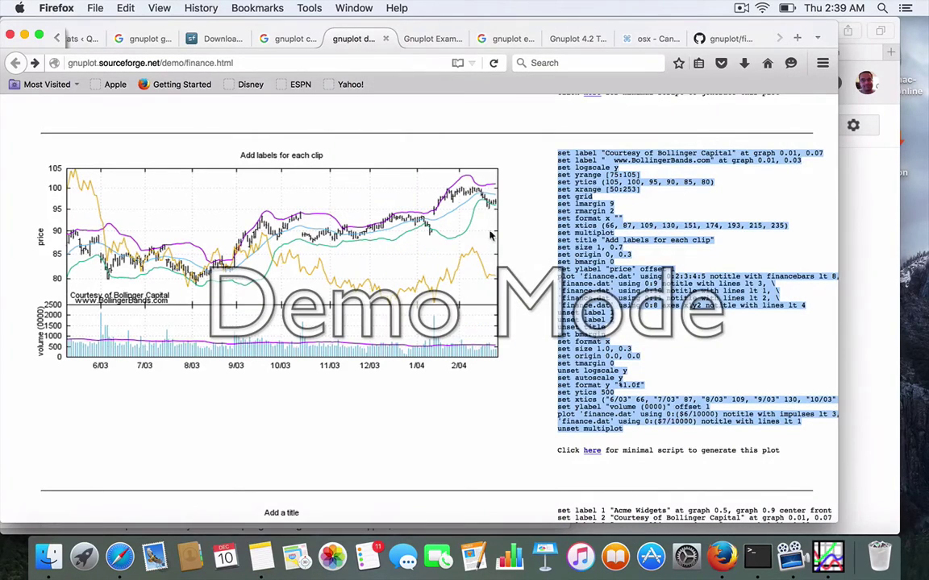
pyautogui.click(830, 558)
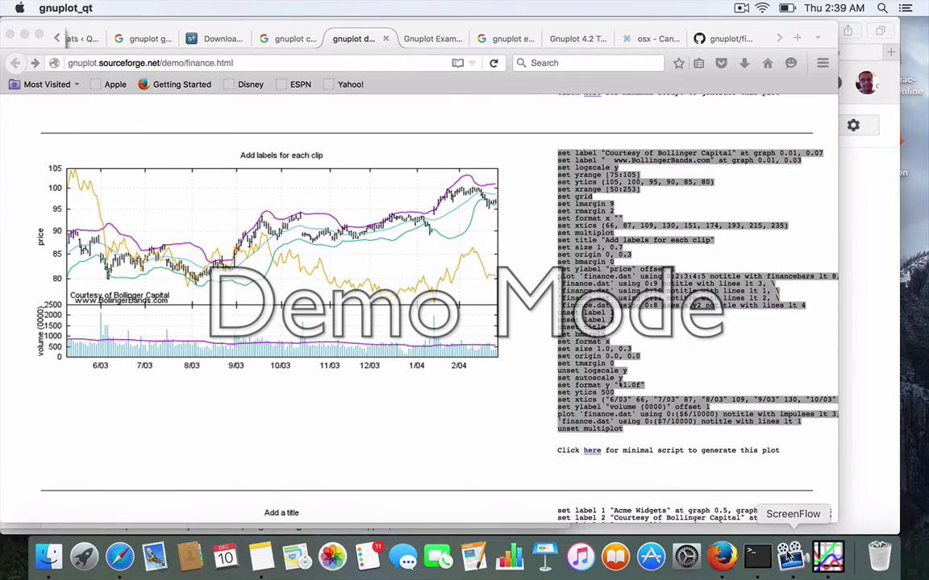
pyautogui.click(758, 558)
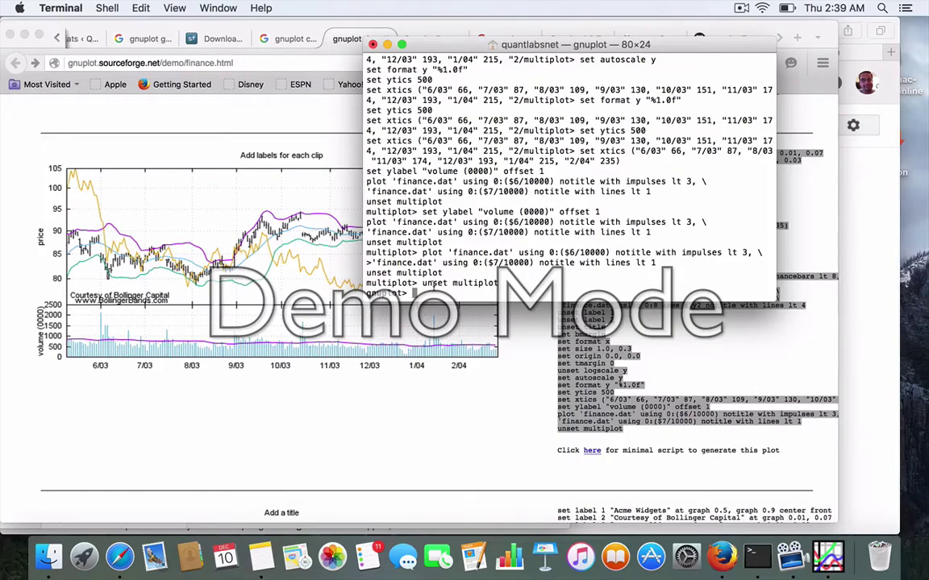
pyautogui.click(732, 511)
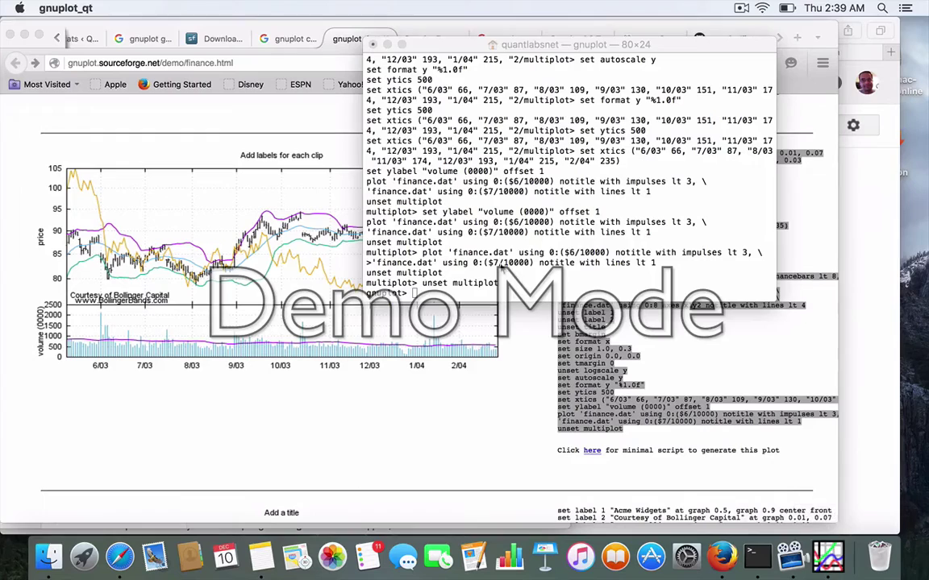
pyautogui.click(501, 270)
pyautogui.write('quit')
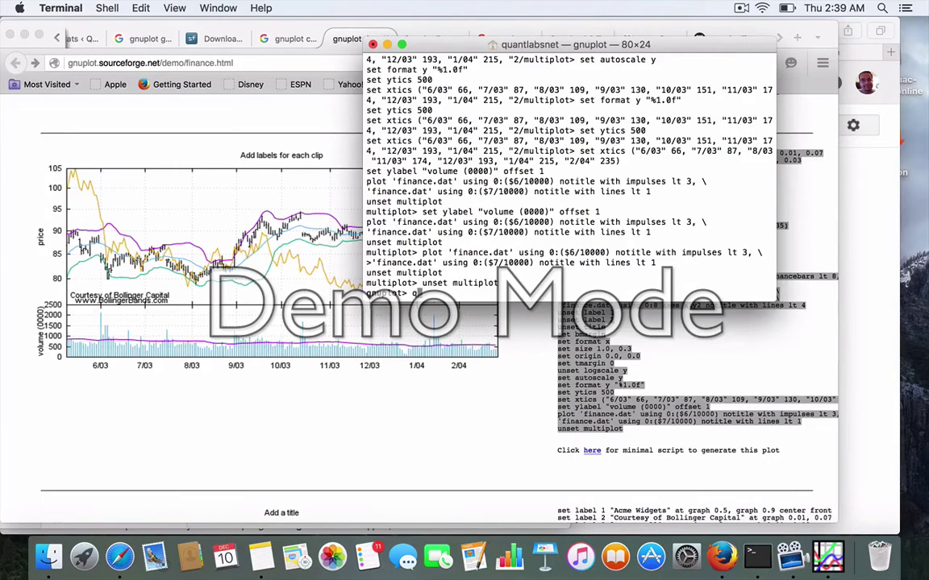